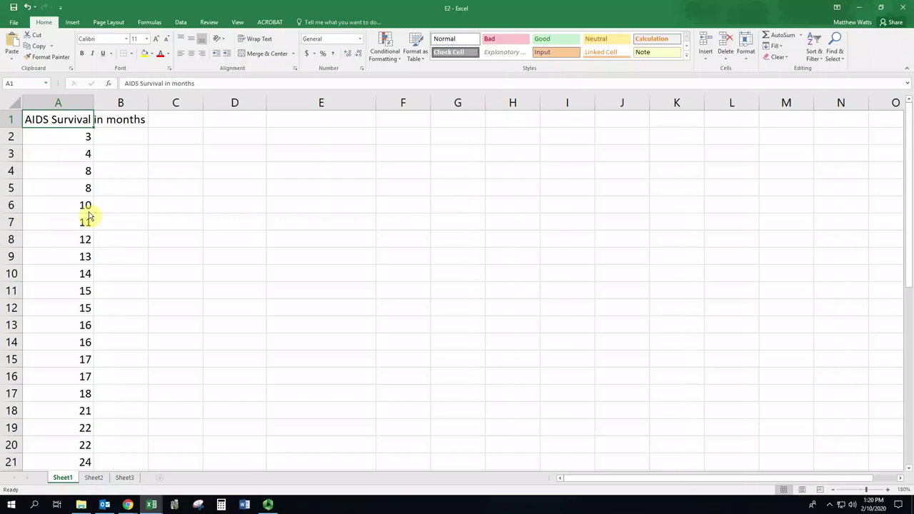
Examine the survival data in column A from the first value in A2 to the last value in A41
scroll(95, 342, "down", 5)
scroll(95, 342, "down", 3)
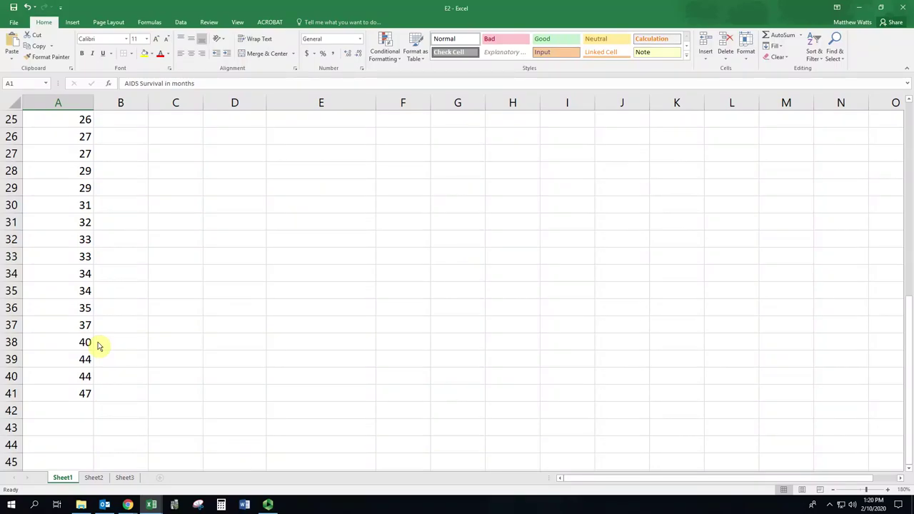
scroll(98, 346, "up", 8)
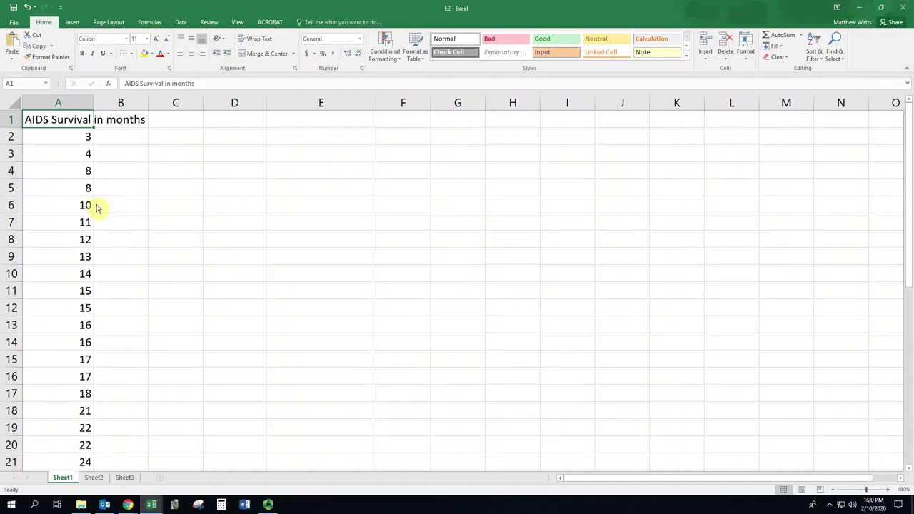
scroll(93, 224, "down", 2)
scroll(92, 224, "down", 8)
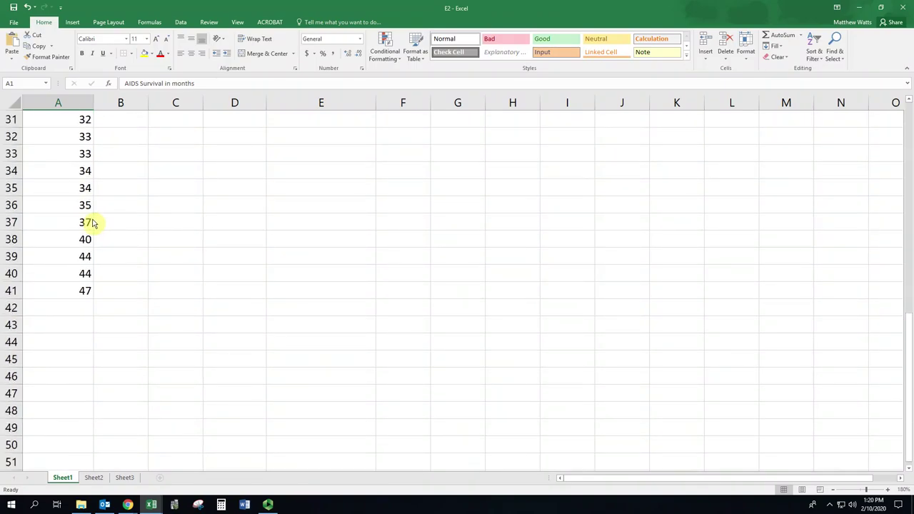
left_click(83, 291)
scroll(161, 290, "up", 10)
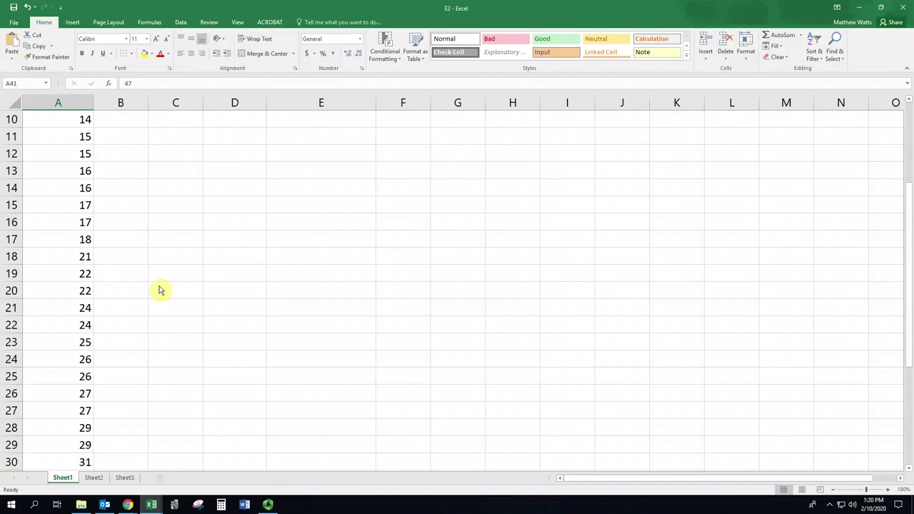
left_click(89, 142)
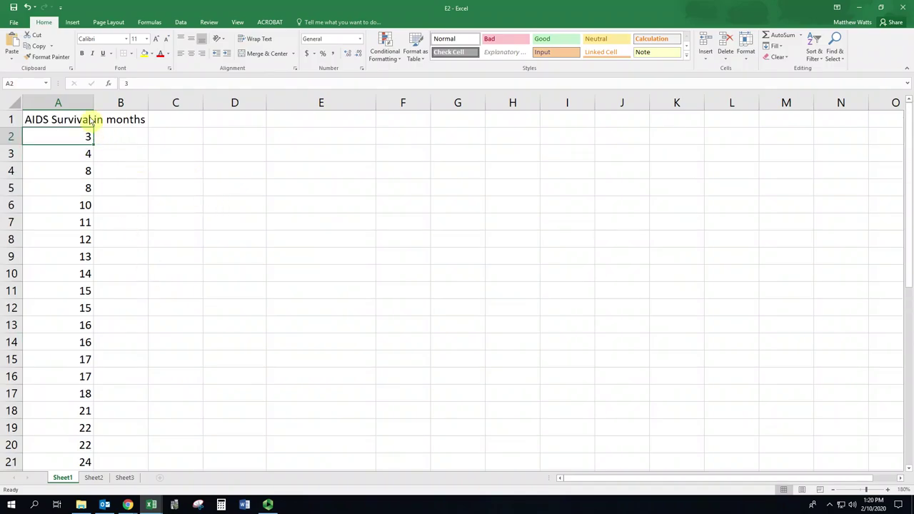
Sort the survival data in column A from smallest to largest
left_click(69, 104)
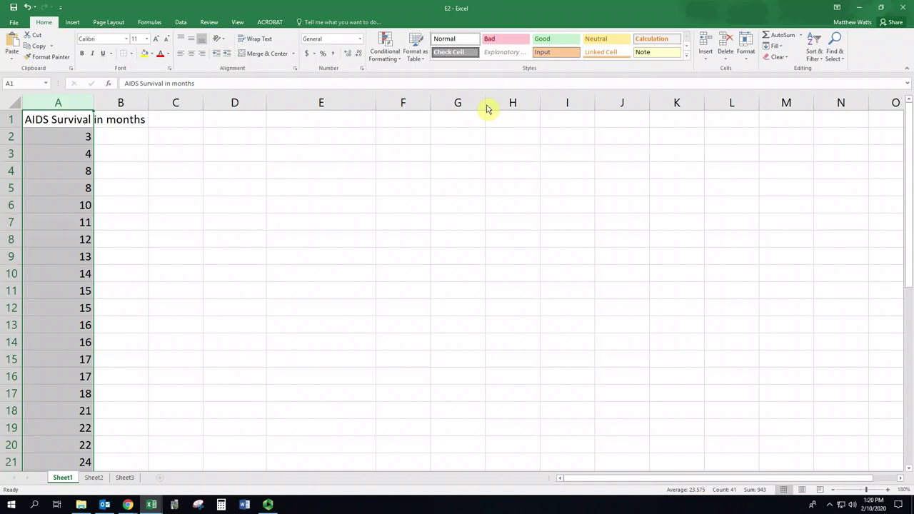
left_click(819, 55)
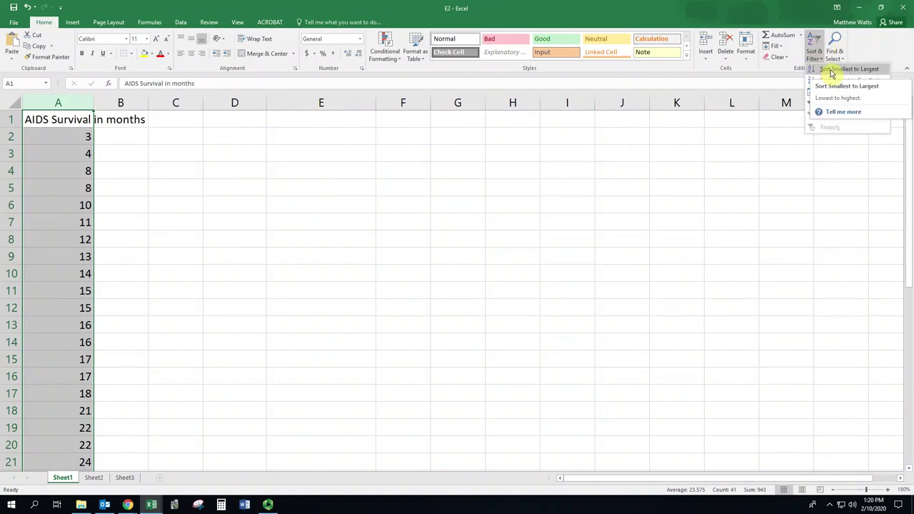
left_click(832, 72)
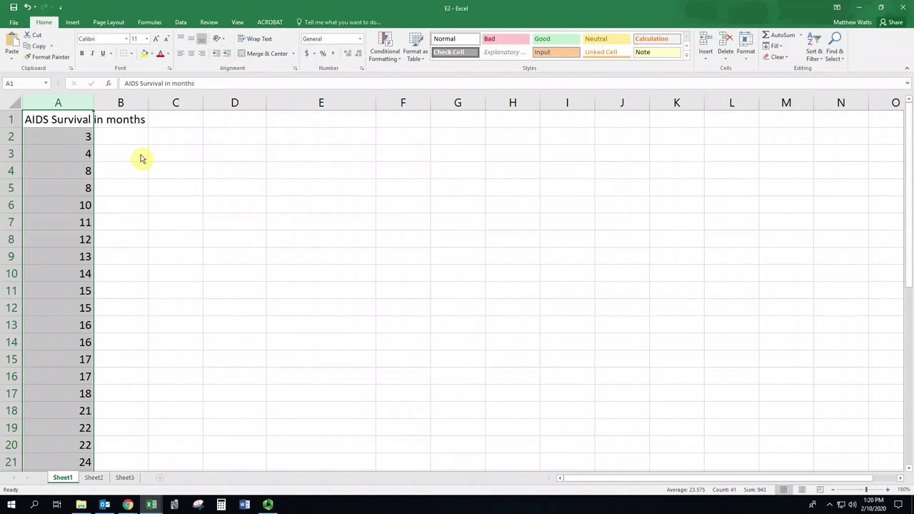
Calculate the range of the column A data in cell C1 with the formula =MAX(A:A)-MIN(A:A)
left_click(178, 125)
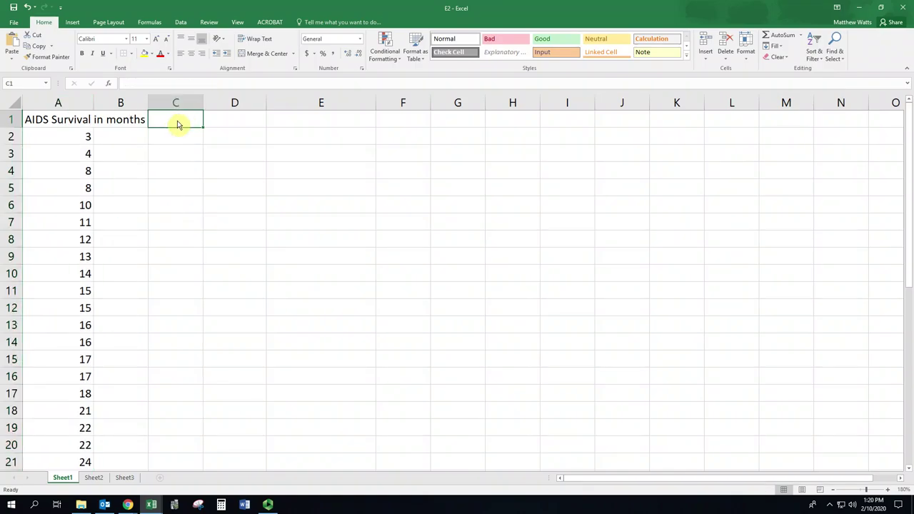
type("=")
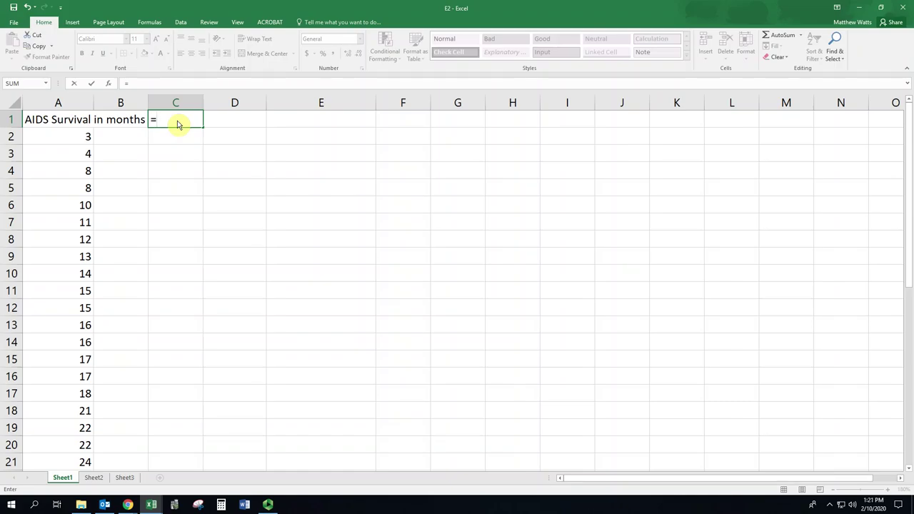
type("MAX(")
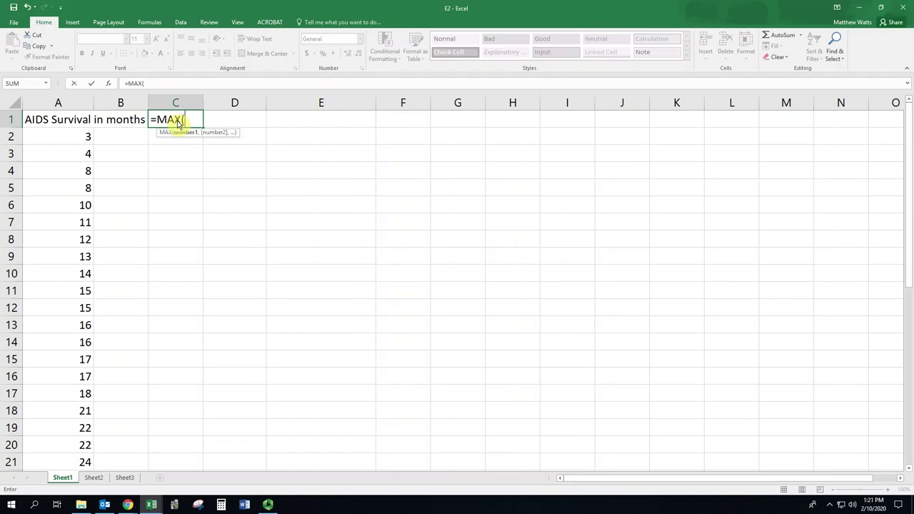
left_click(72, 109)
type(")")
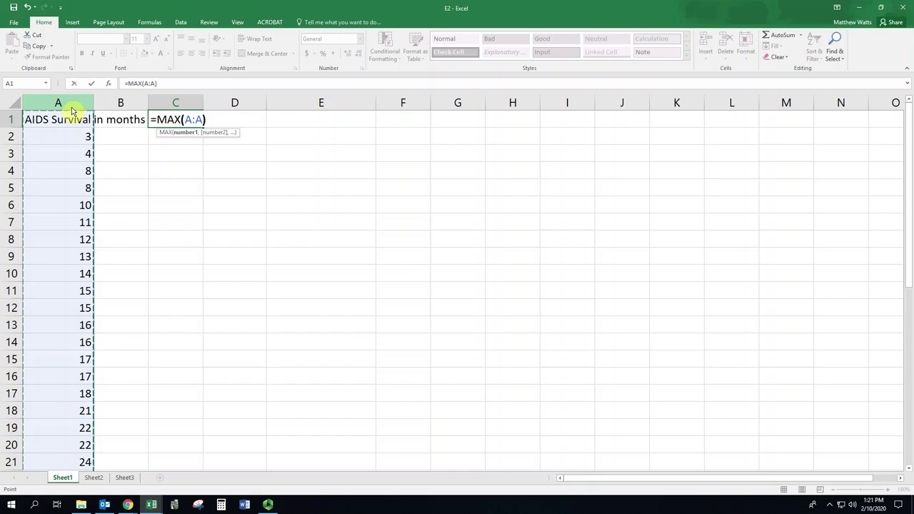
type("-MIN(")
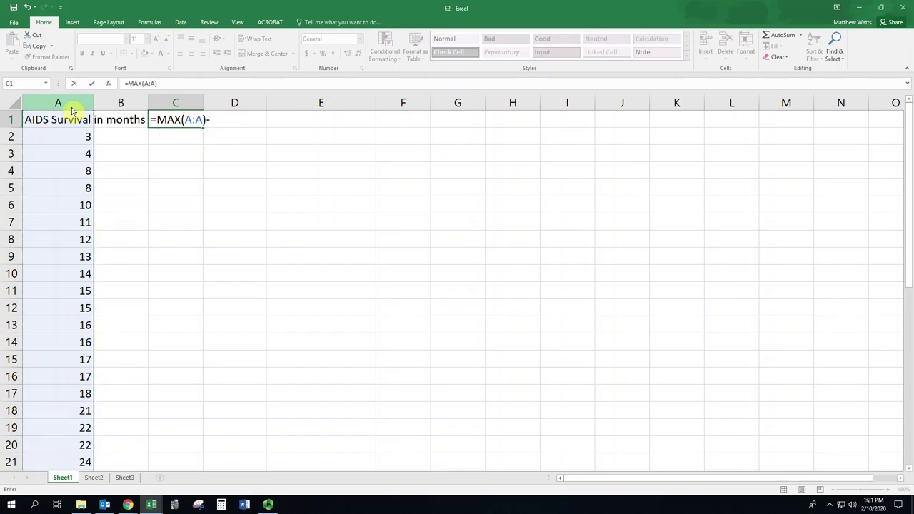
left_click(71, 109)
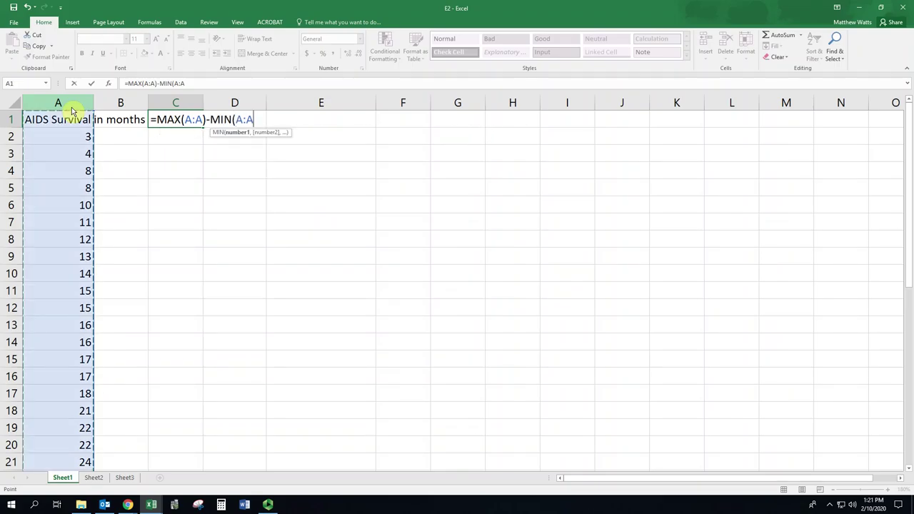
type(")")
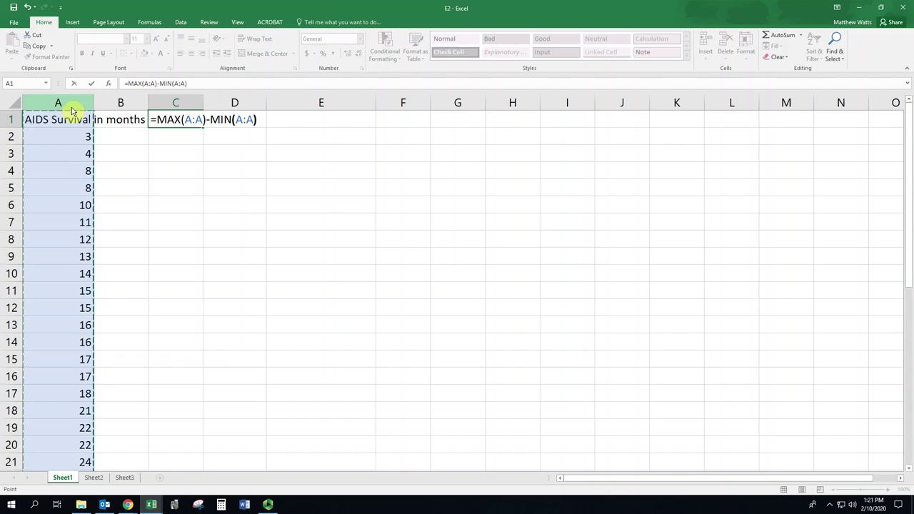
key("Return")
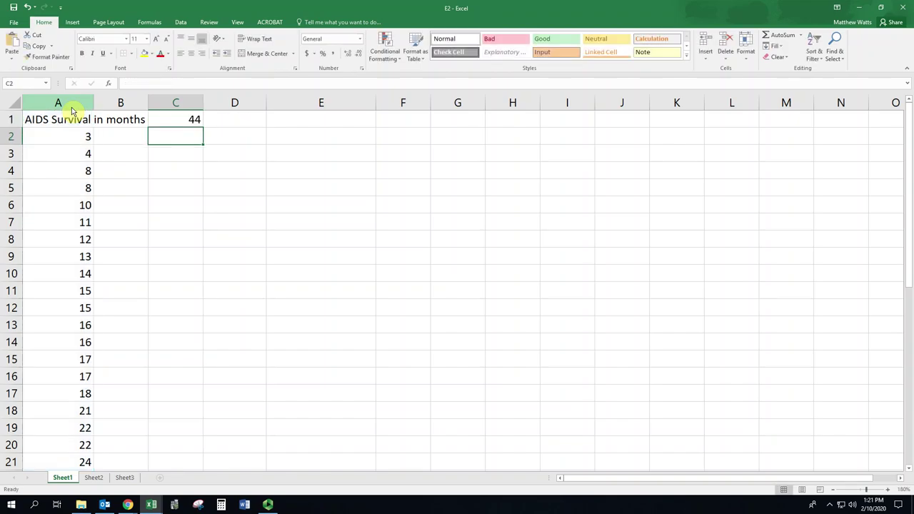
Widen column A to fit its heading and label cell B1 "Range"
left_click(180, 119)
left_click(138, 123)
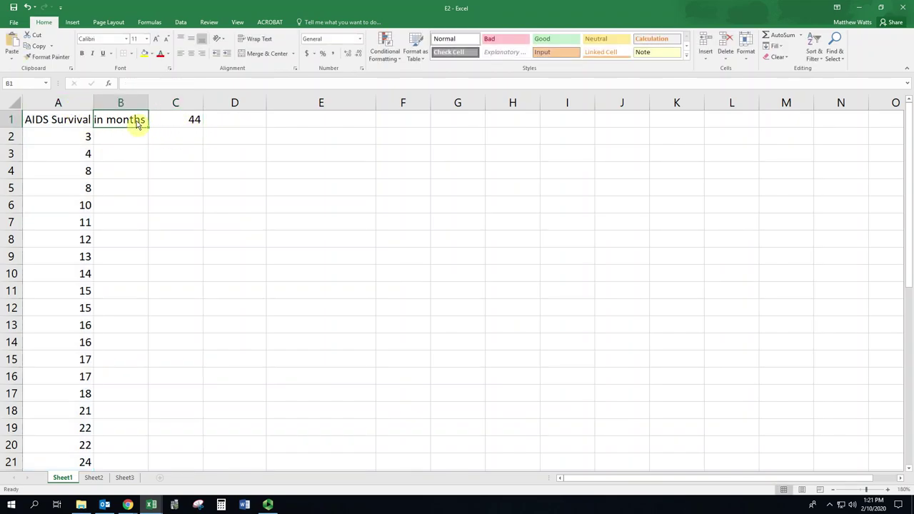
double_click(93, 103)
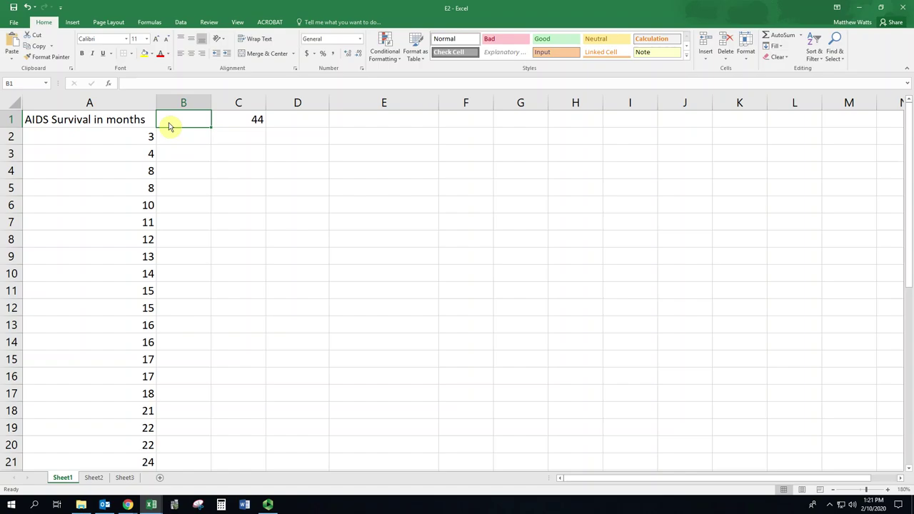
type("Range")
key("Return")
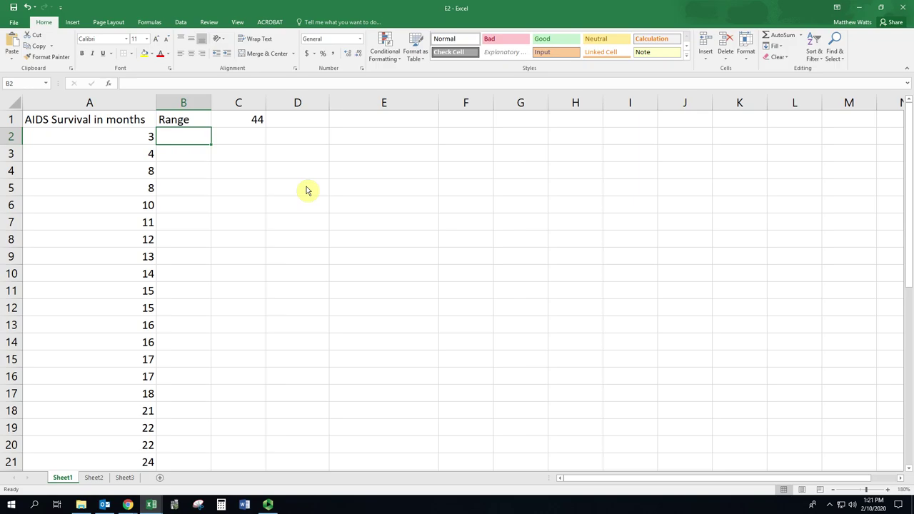
Label cell B2 "Class width (estimate)" and widen column B to fit the text
type("Class width")
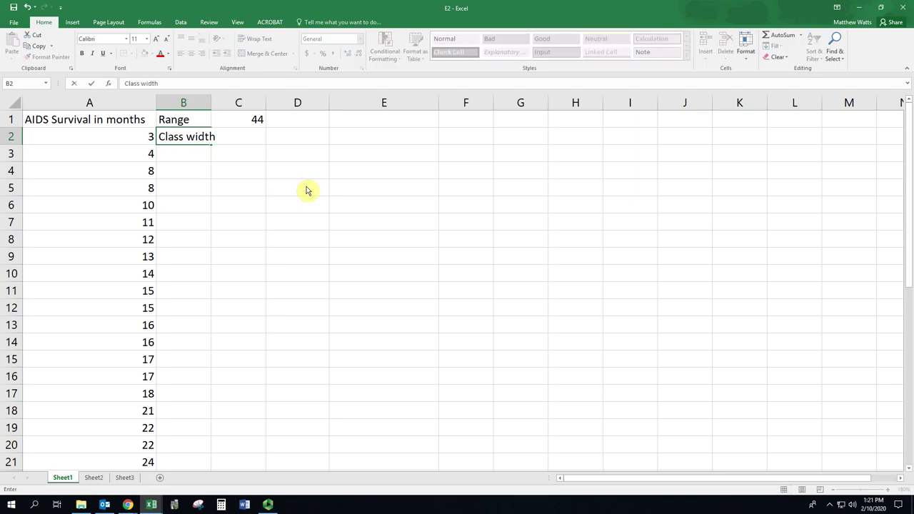
type(" (estimate)")
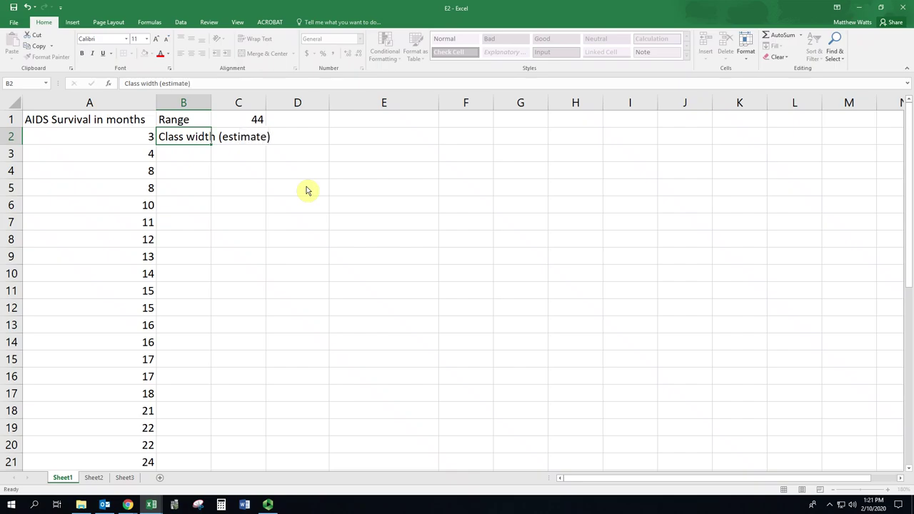
key("Return")
double_click(211, 104)
Calculate the estimated class width in cell C2 by dividing the range by 10, using =C1/10
left_click(318, 147)
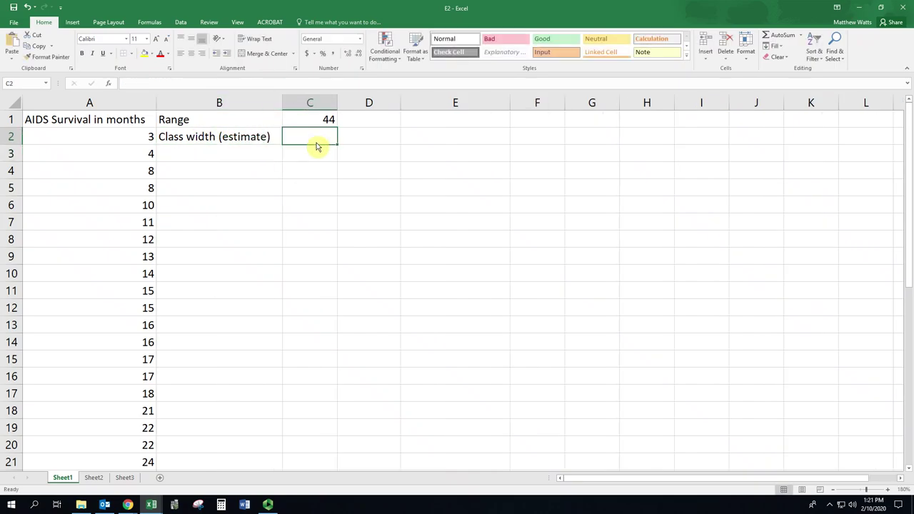
type("=C1")
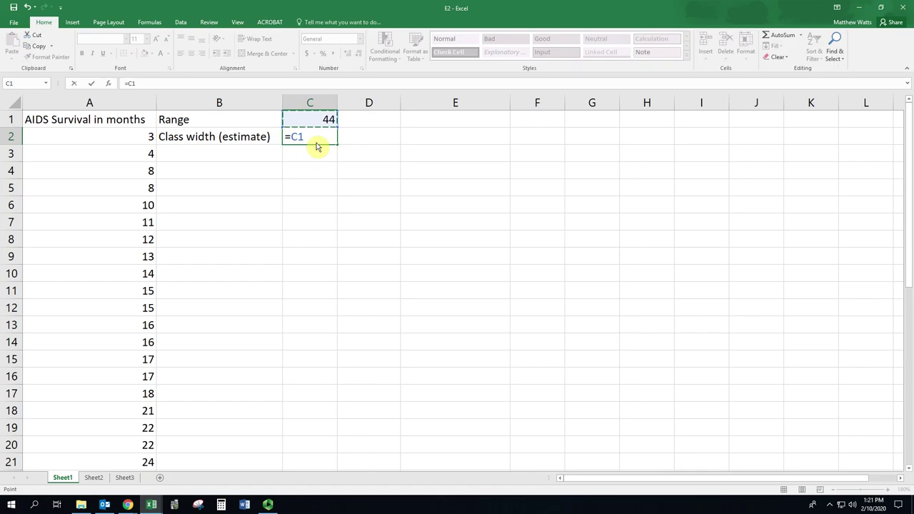
type("/10")
key("Return")
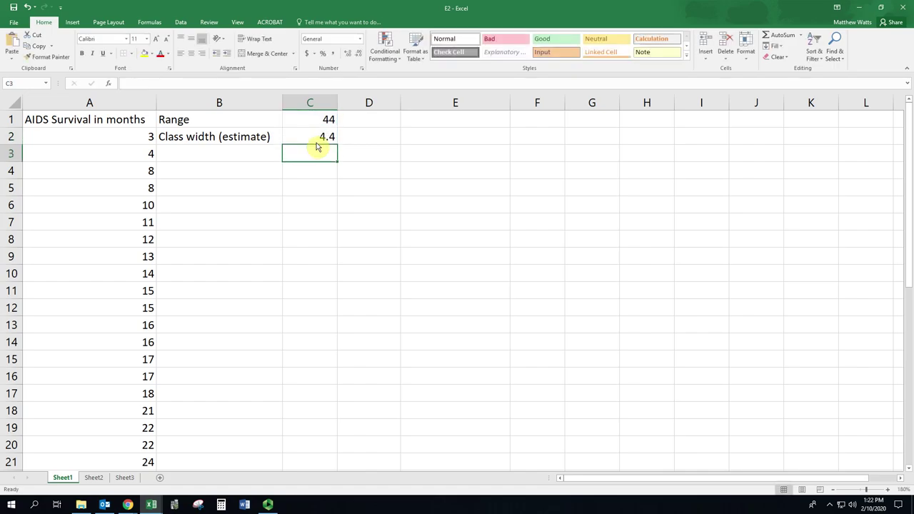
Label cell B3 "Class width", removing the autocompleted "(estimate)" ending
left_click(263, 154)
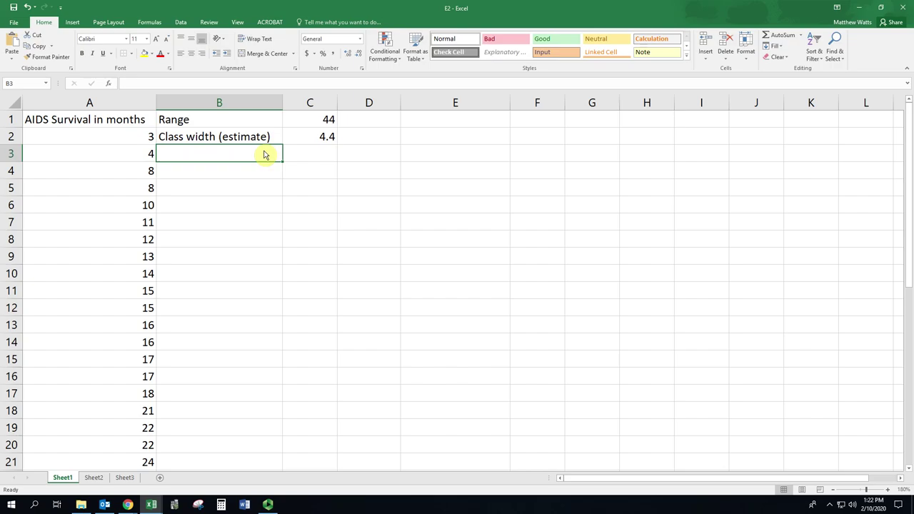
type("Class width")
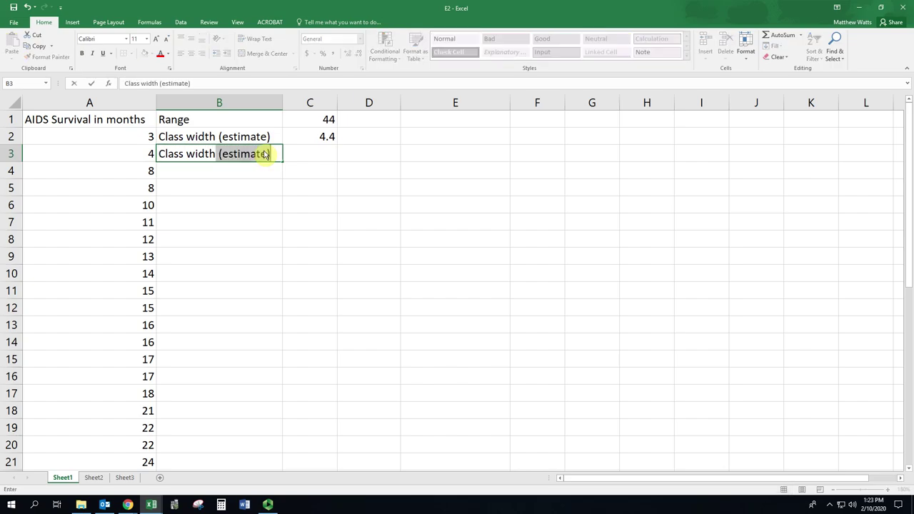
key("Tab")
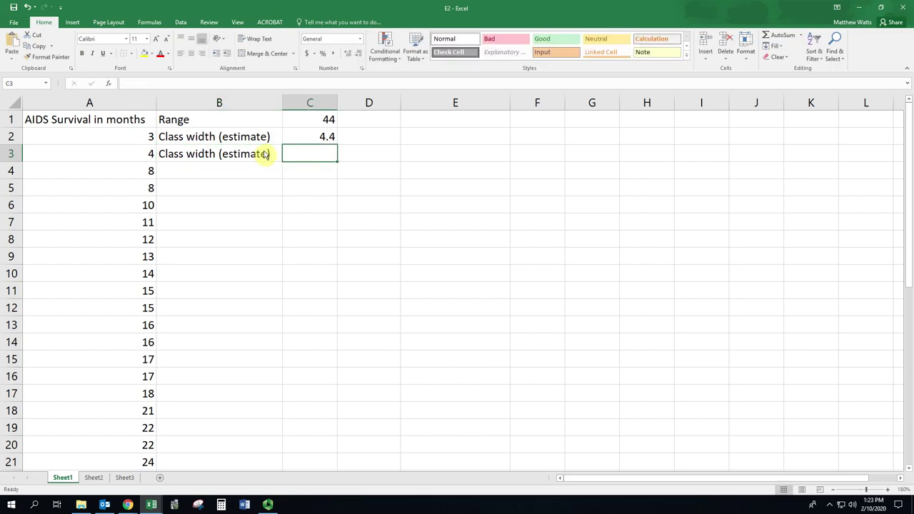
key("Return")
double_click(264, 154)
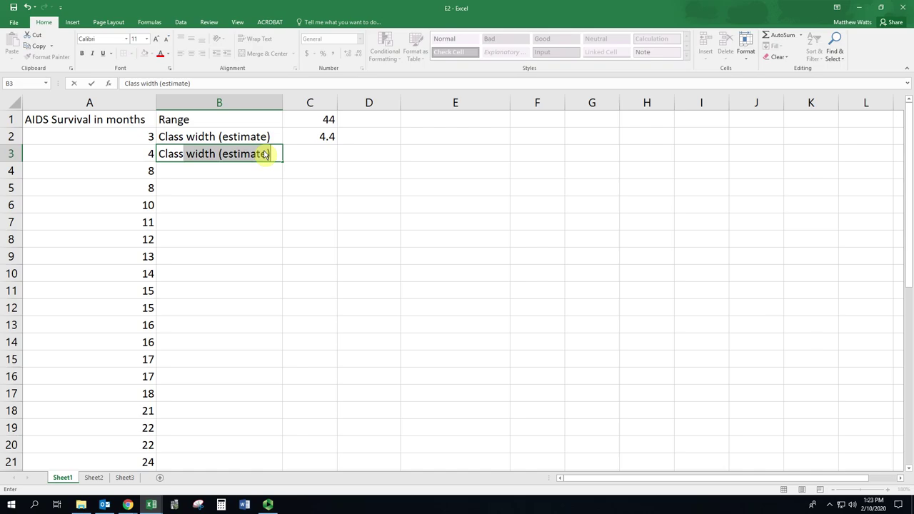
key("shift+Right")
key("shift+Right")
key("shift+Right")
key("shift+Right")
key("shift+Right")
key("shift+Right")
key("BackSpace")
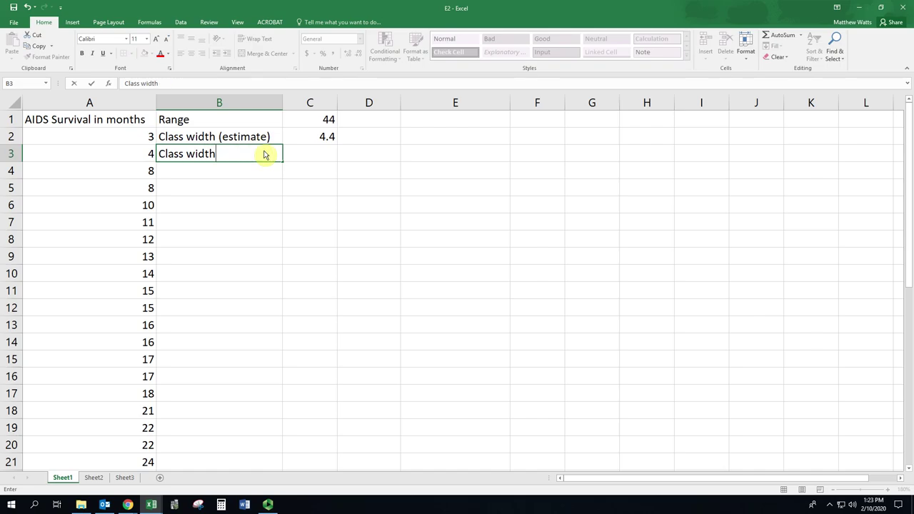
Enter 5 as the class width in cell C3
key("Tab")
type("5")
key("Return")
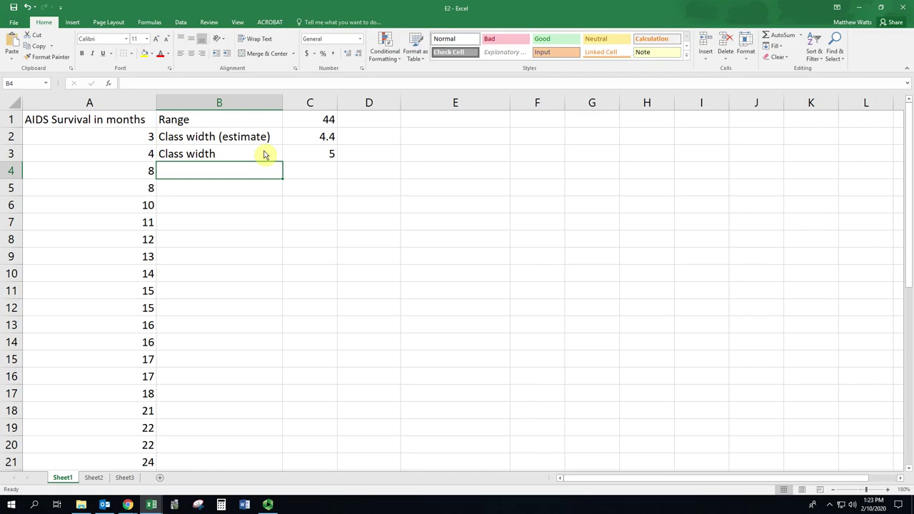
Clear the three smallest survival values from cells A2, A3 and A4
left_click(113, 141)
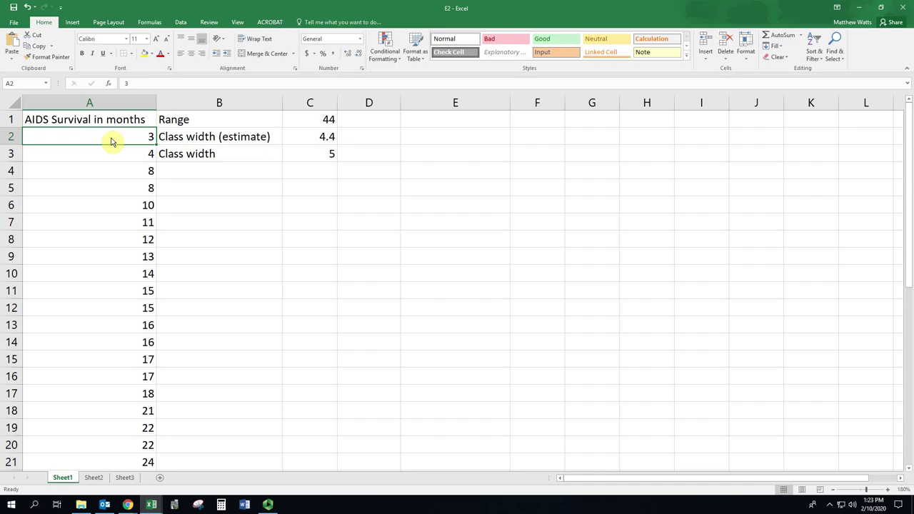
key("Delete")
key("Down")
key("Delete")
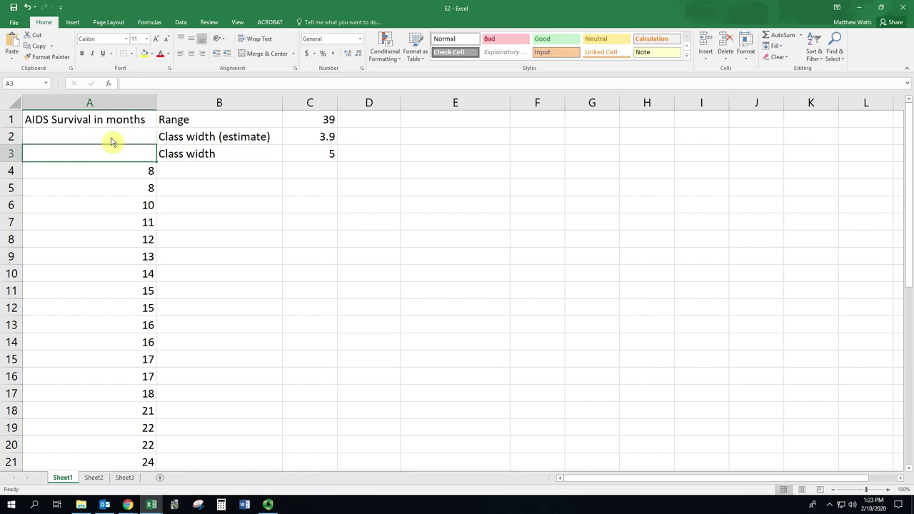
key("Down")
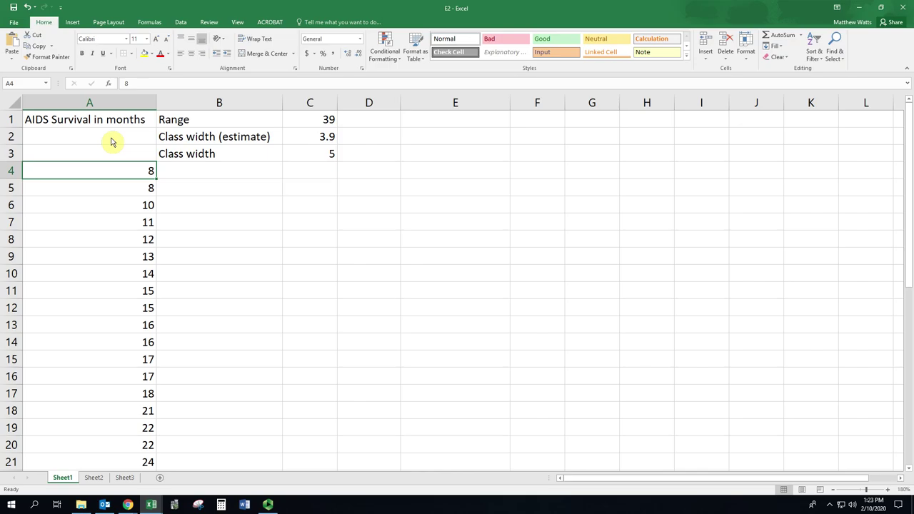
key("Delete")
key("Up")
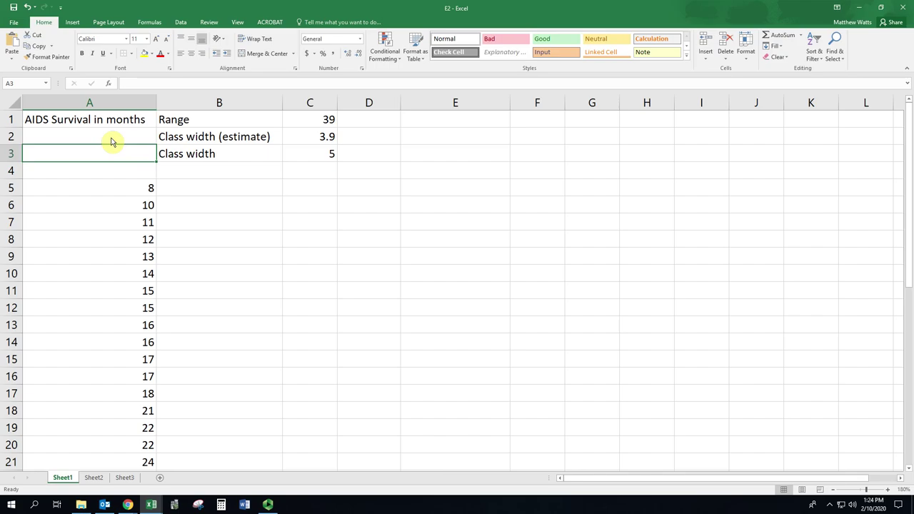
Undo the three deletions in cells A2 to A4
key("ctrl+z")
key("ctrl+z")
key("ctrl+z")
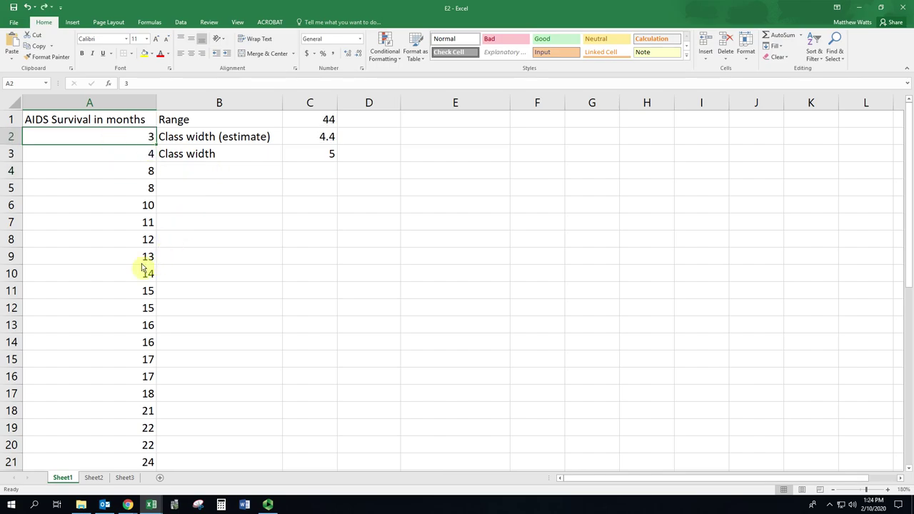
left_click(121, 262)
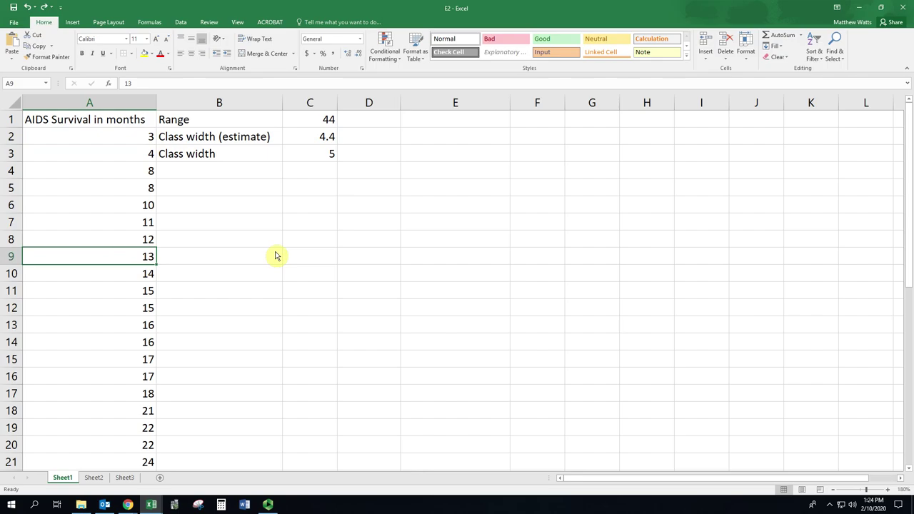
left_click(327, 157)
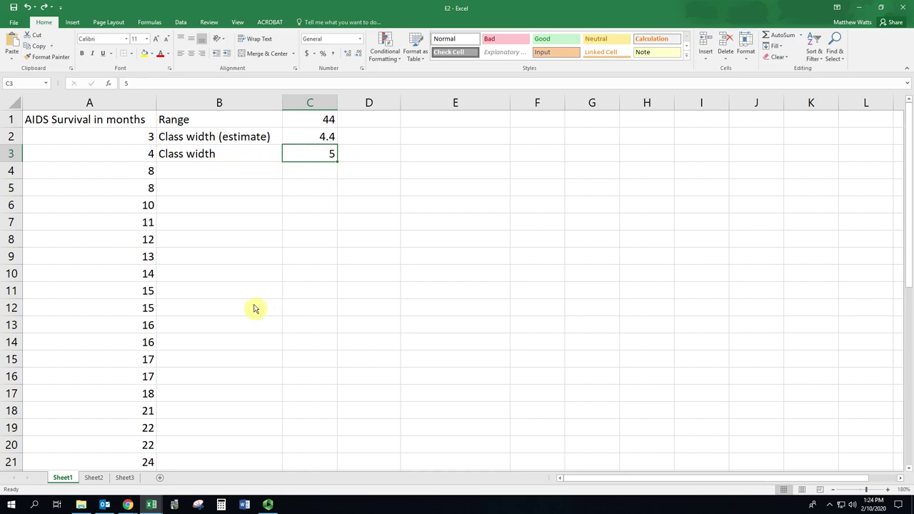
left_click(138, 135)
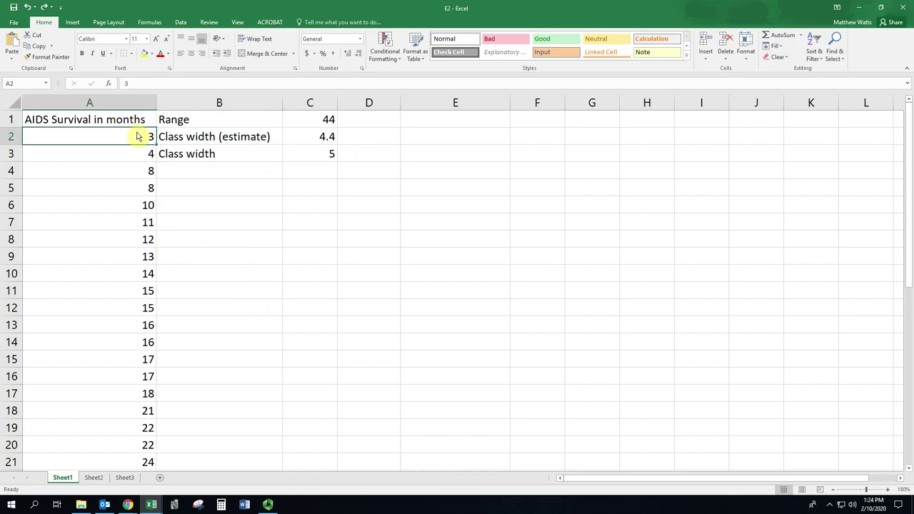
left_click(261, 171)
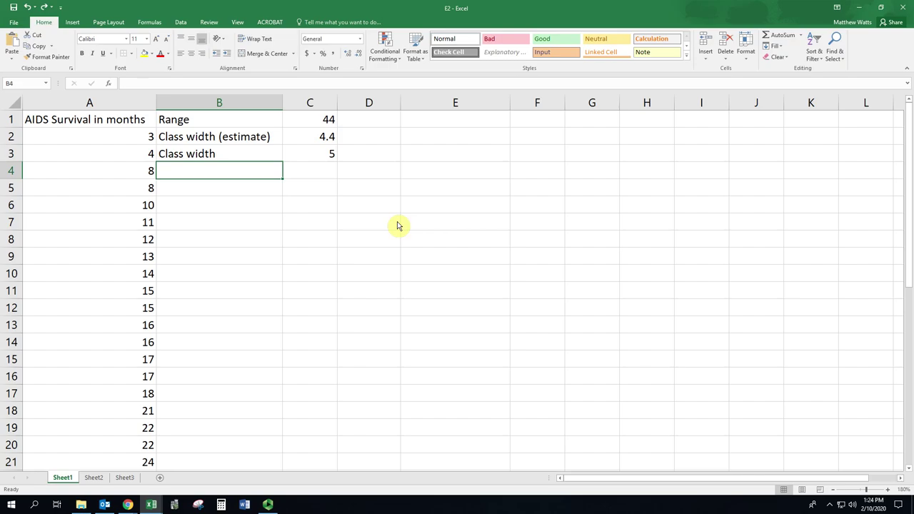
key("Right")
key("Left")
key("Right")
key("Right")
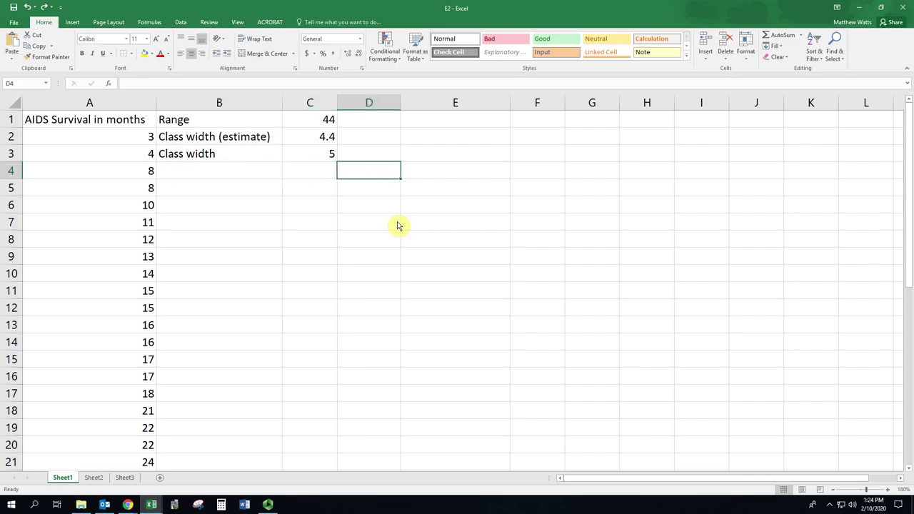
key("Right")
key("Left")
Enter the table headings "Classes" in cell B5 and "Frequency" in cell C5
key("Left")
key("Down")
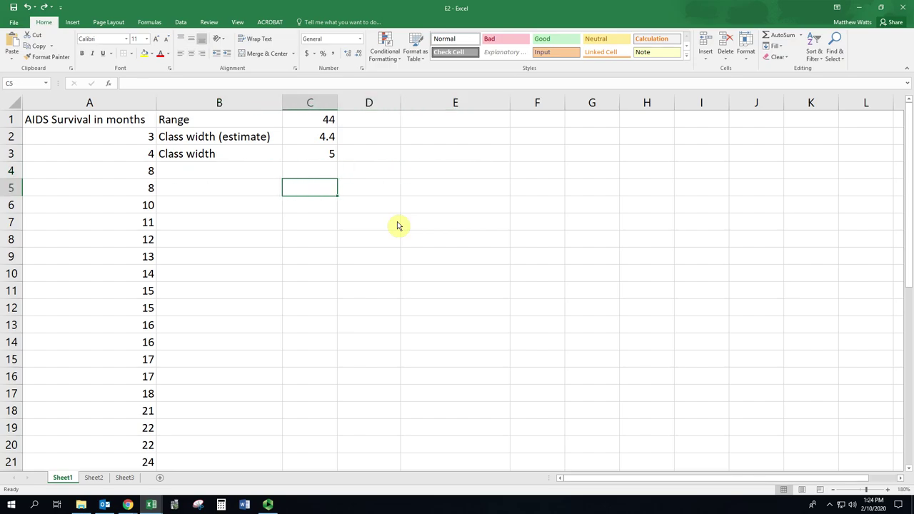
key("Left")
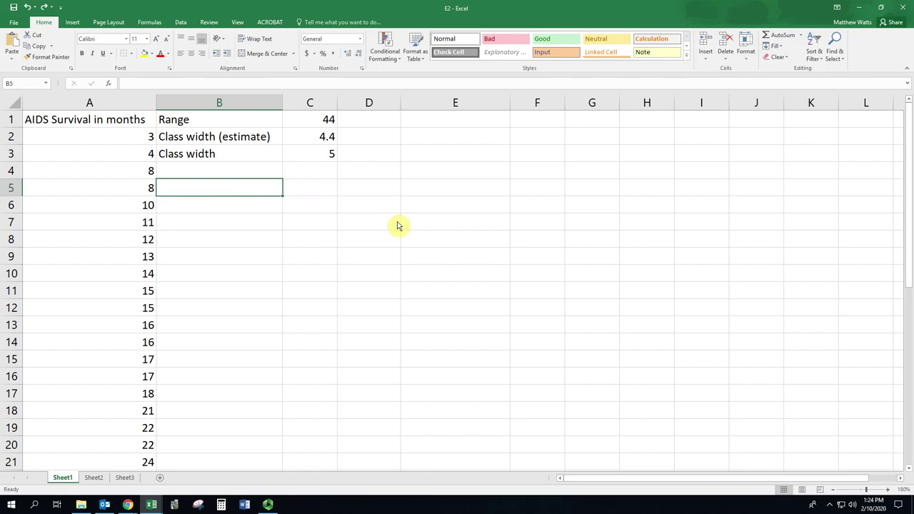
type("Classes")
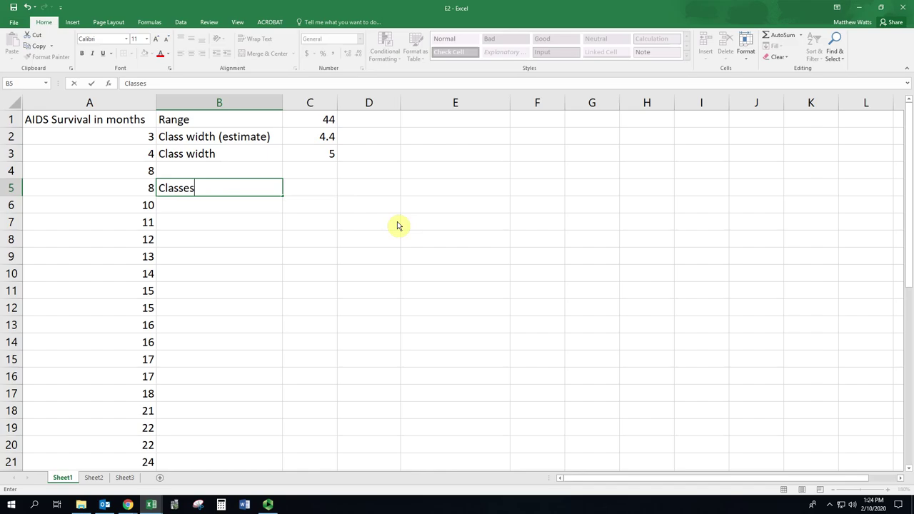
key("Tab")
type("Fre")
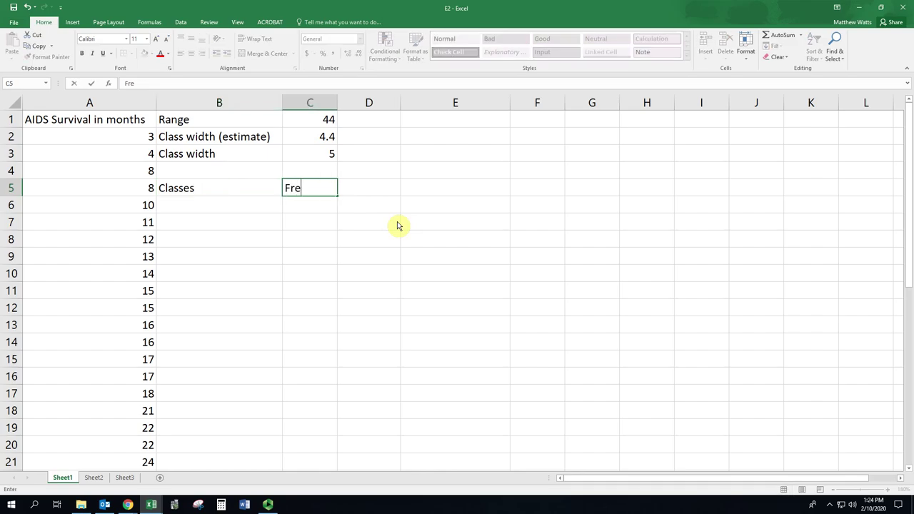
type("quency")
key("Return")
key("Left")
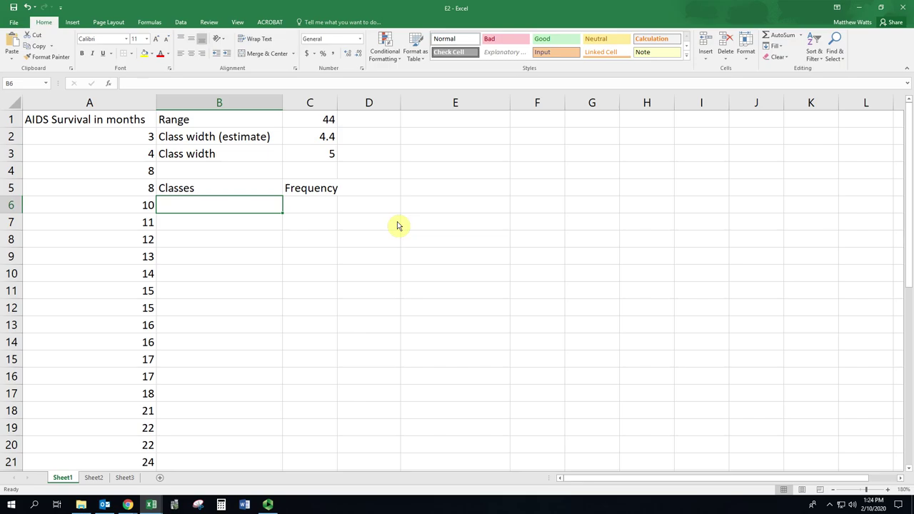
Enter the first class "0 to 4" in cell B6 and center the contents of cells B5 through C14
type("0")
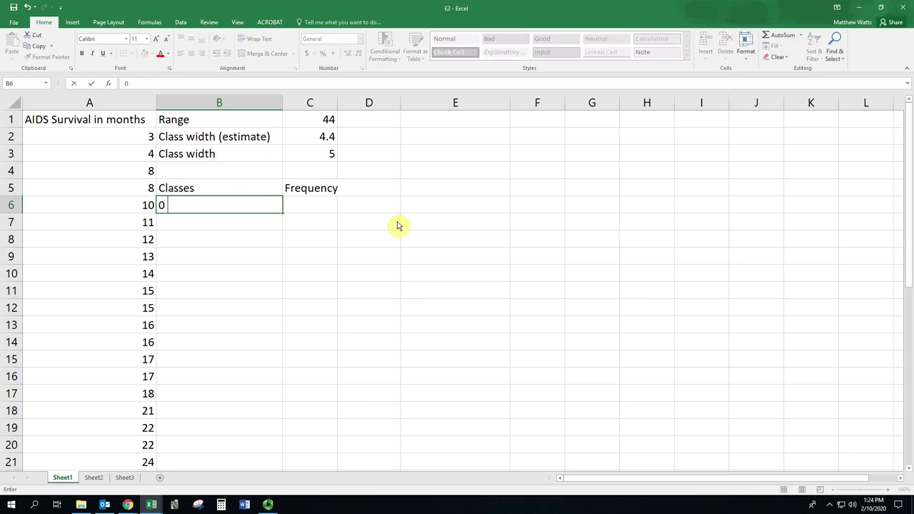
type(" to 4")
key("Return")
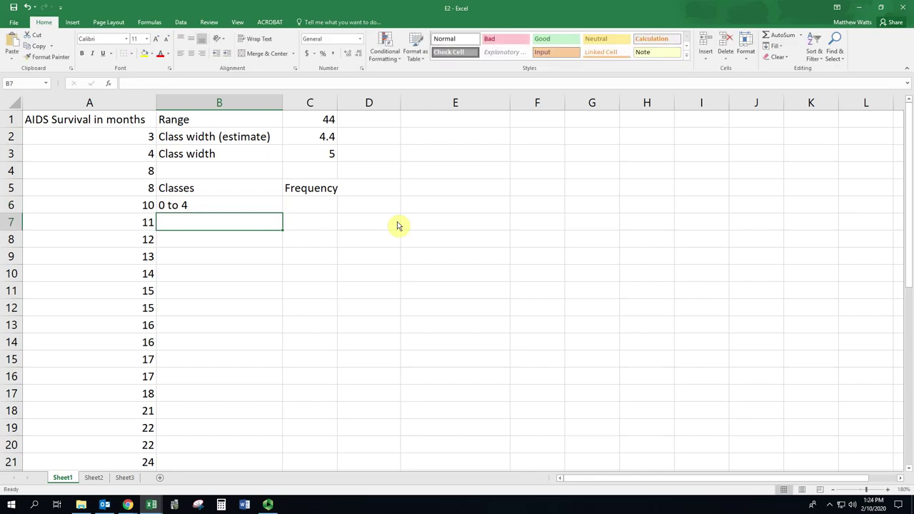
left_click_drag(250, 192, 310, 343)
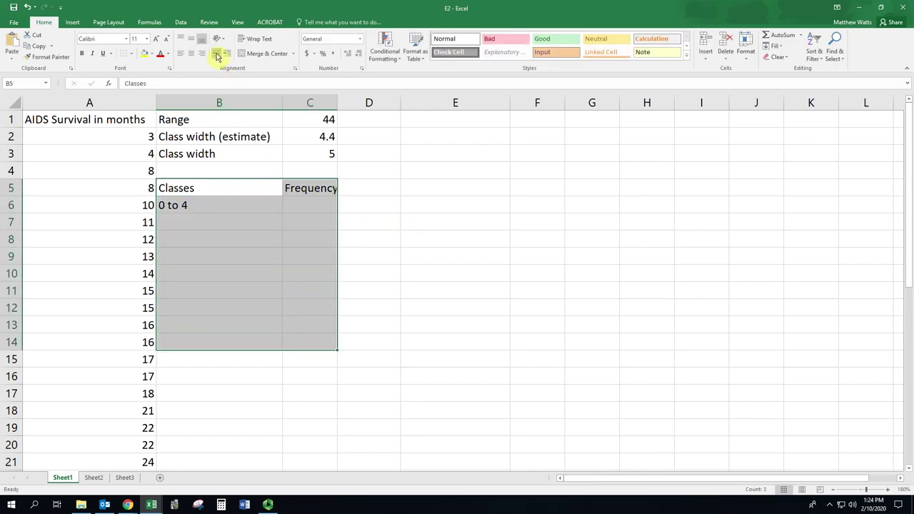
left_click(191, 53)
Enter the classes "5 to 9" in cell B7 and "10 to 14" in cell B8
left_click(238, 230)
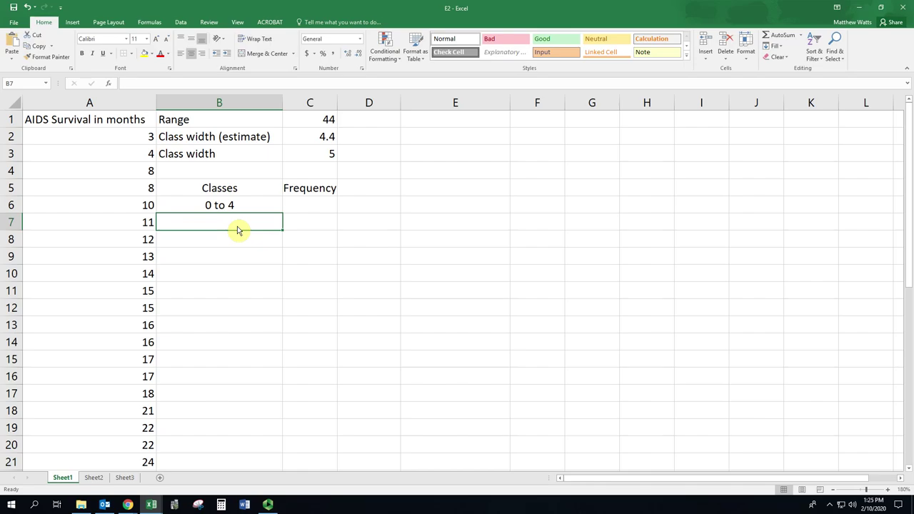
type("5 to 9")
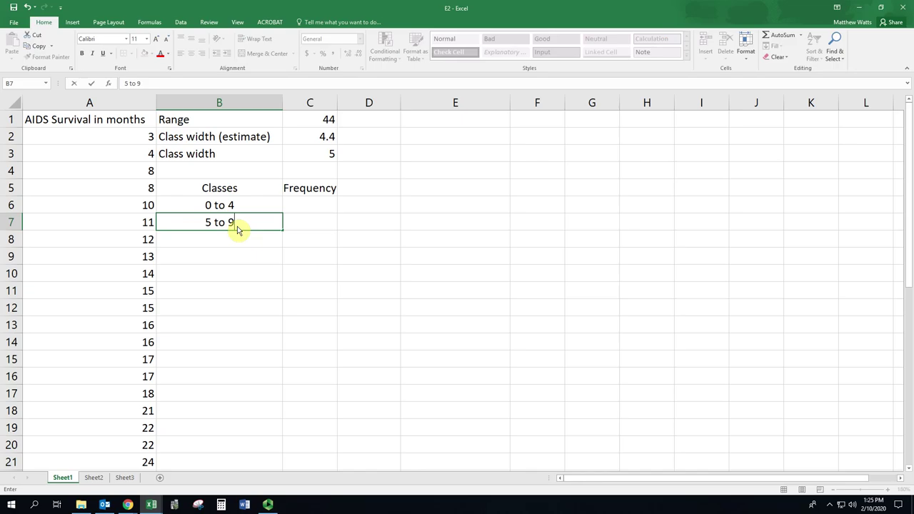
key("Return")
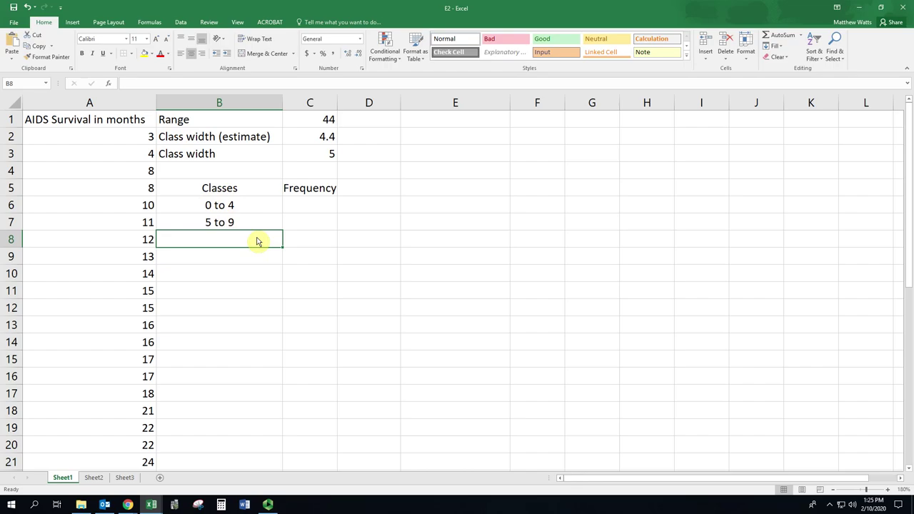
left_click(245, 206)
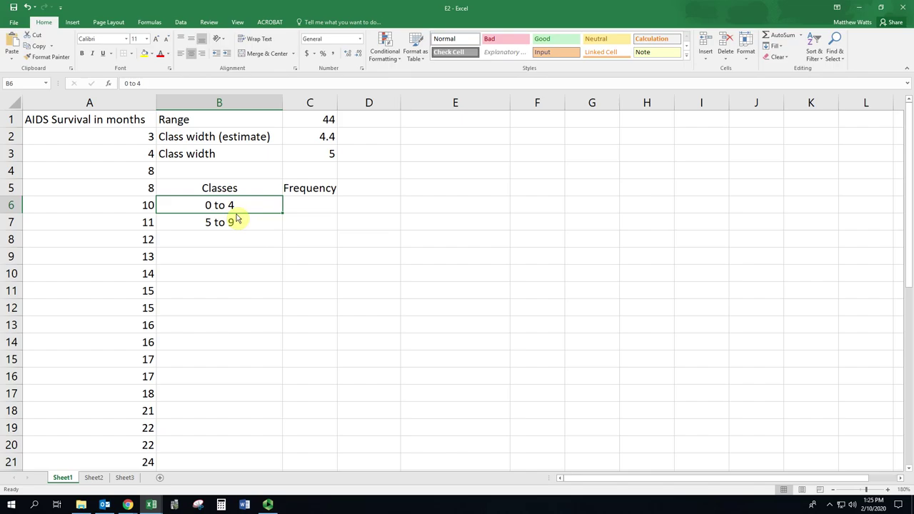
left_click(209, 227)
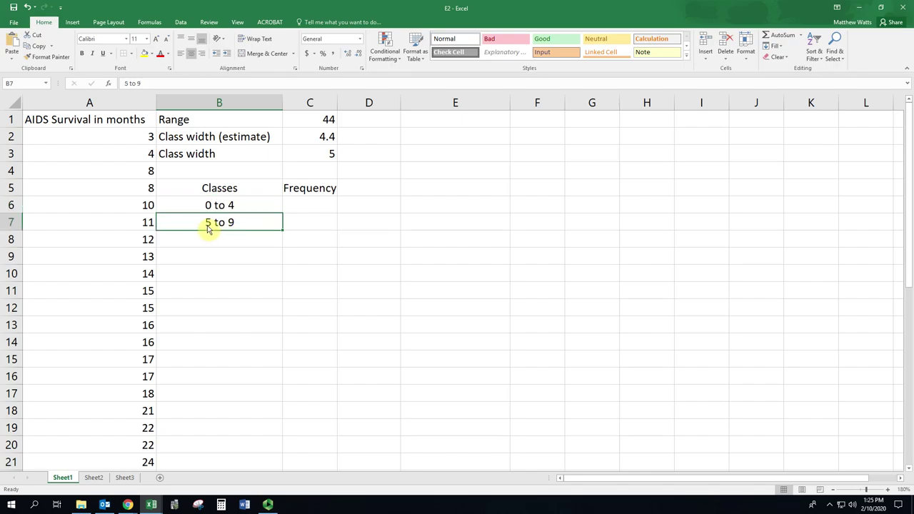
left_click(225, 243)
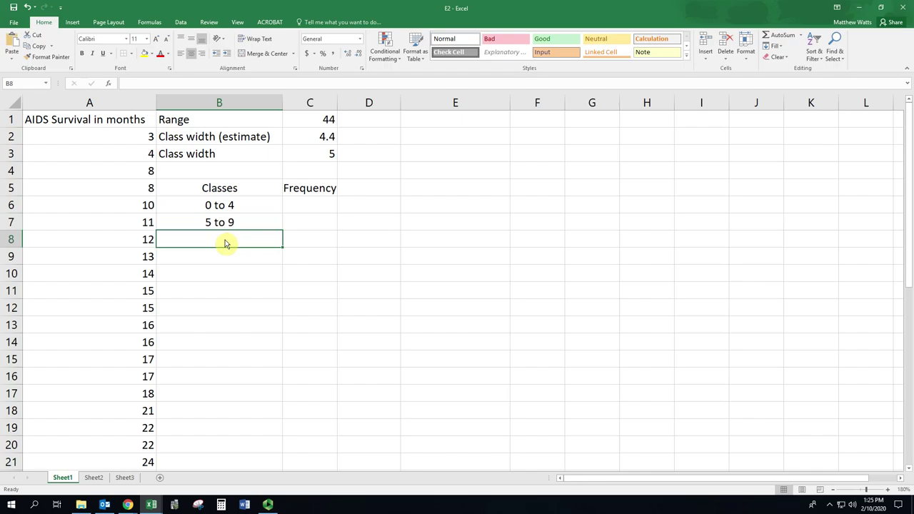
type("10")
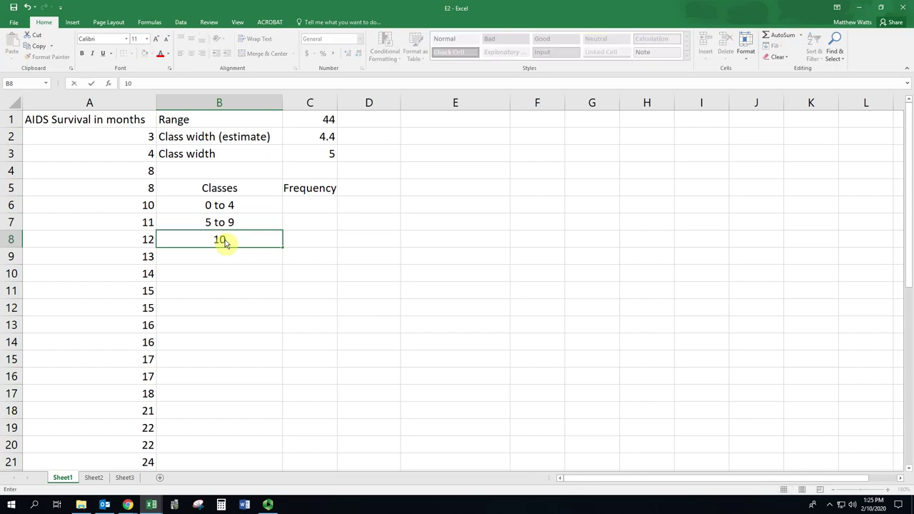
type(" to 14")
key("Return")
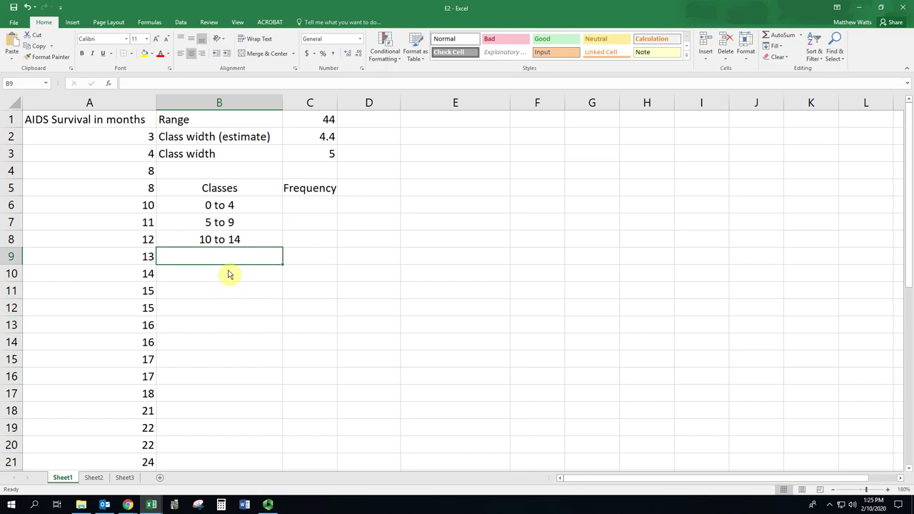
Enter the classes "15 to 19", "20 to 24" and "25 to 29" in cells B9 to B11
type("15 to")
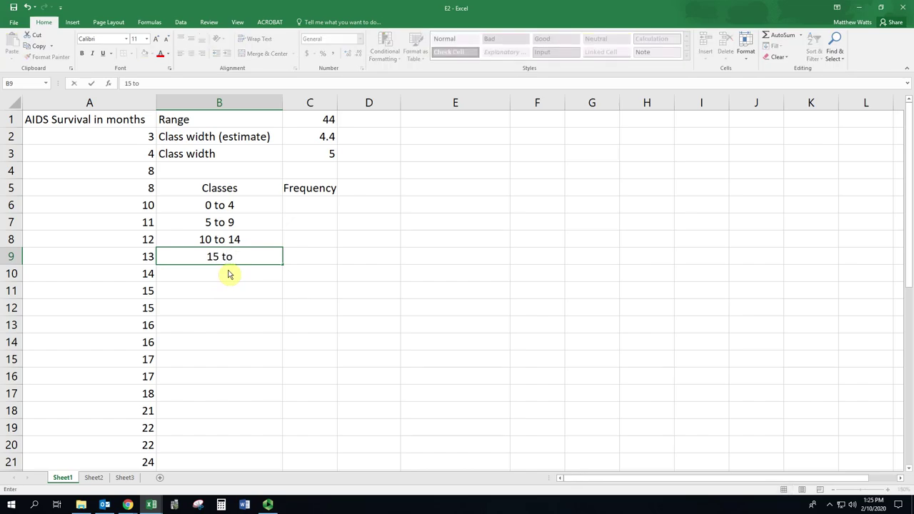
type(" 19")
key("Return")
type("20 to 24")
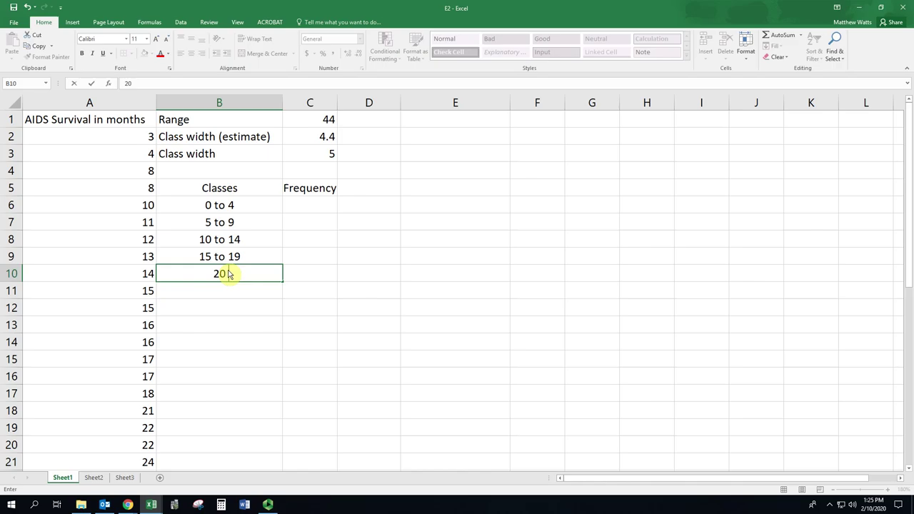
key("Return")
type("25 to 29")
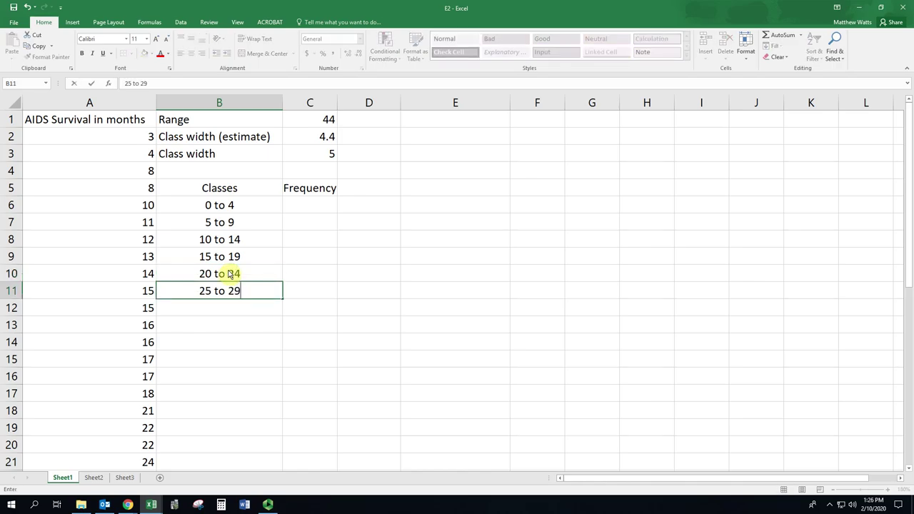
key("Return")
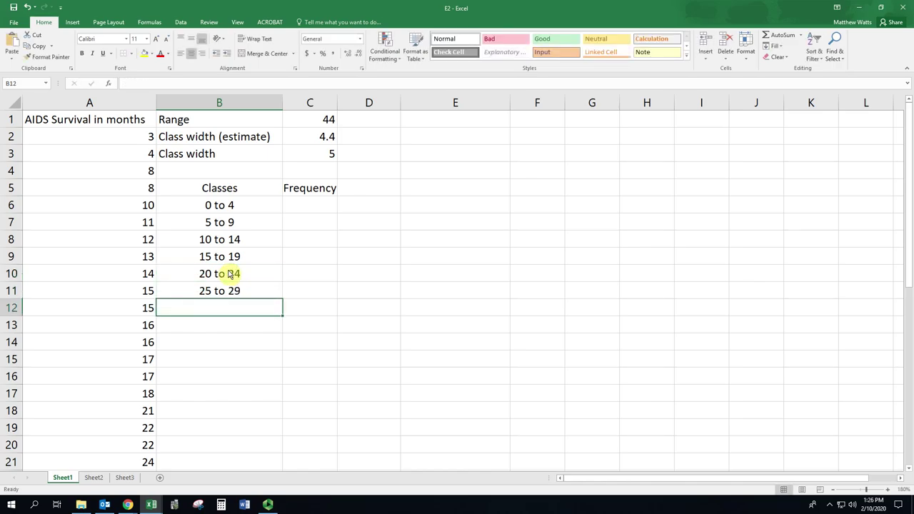
Enter the classes "30 to 34", "35 to 39" and "40 to 45" in cells B12 to B14
type("30 to 34")
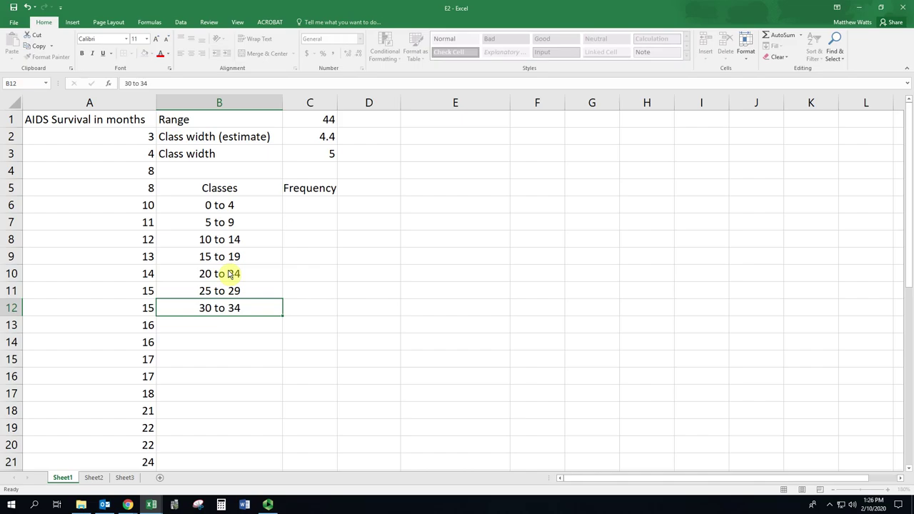
key("Return")
type("35 to 39")
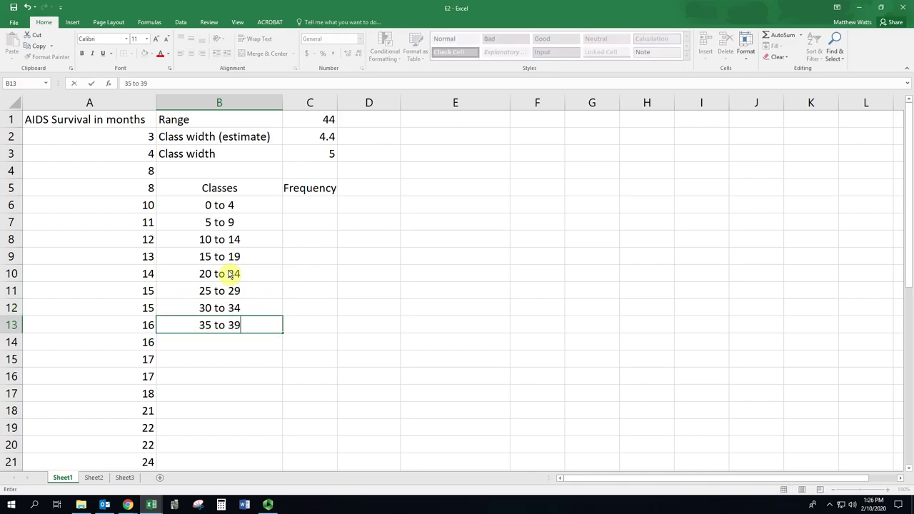
key("Return")
type("40 to 45")
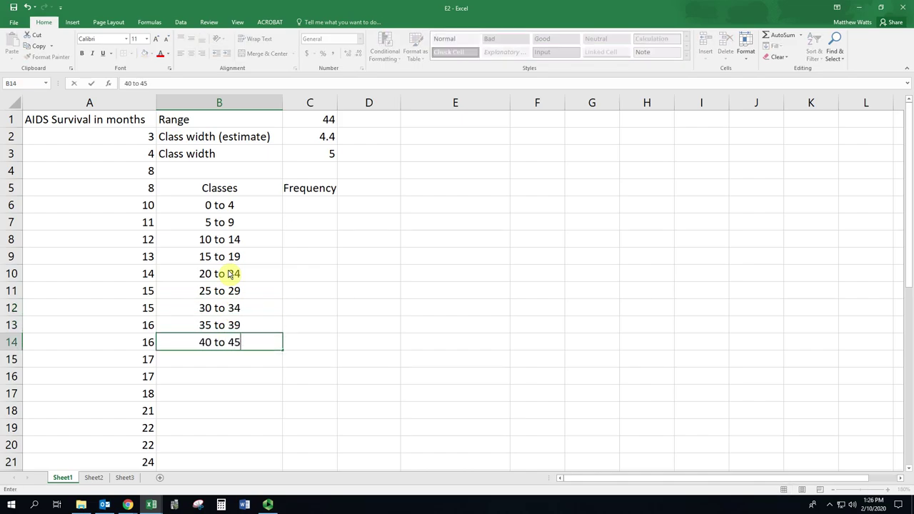
key("Return")
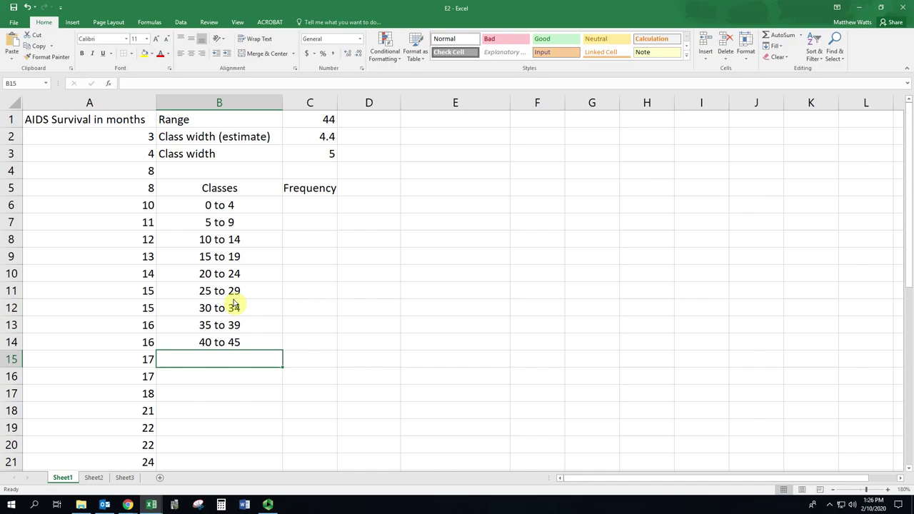
Correct the class in cell B14 to "40 to 44"
left_click(245, 344)
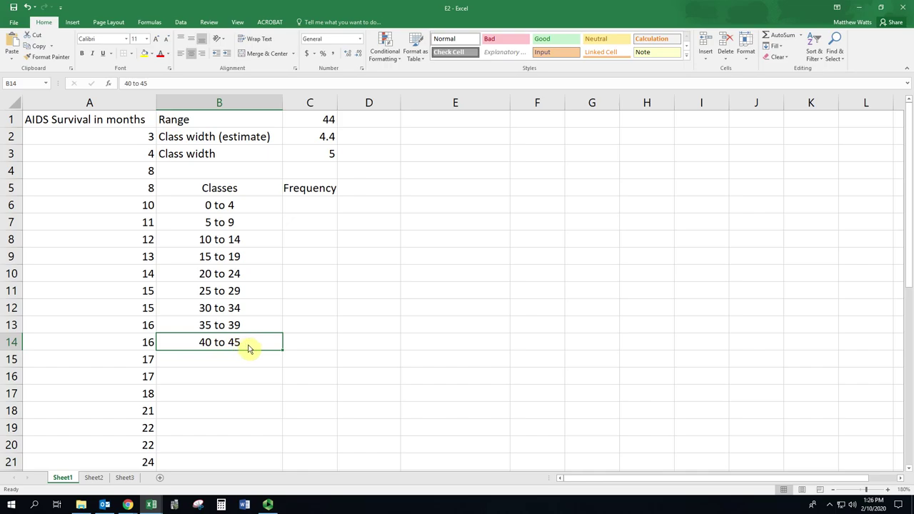
double_click(249, 348)
key("BackSpace")
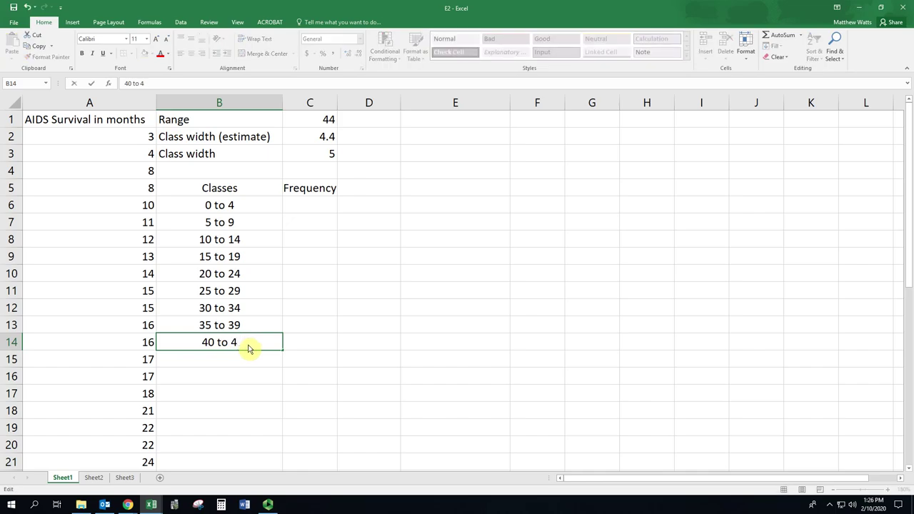
key("Return")
Enter the last class "45 to 49" in cell B15
type("45 to")
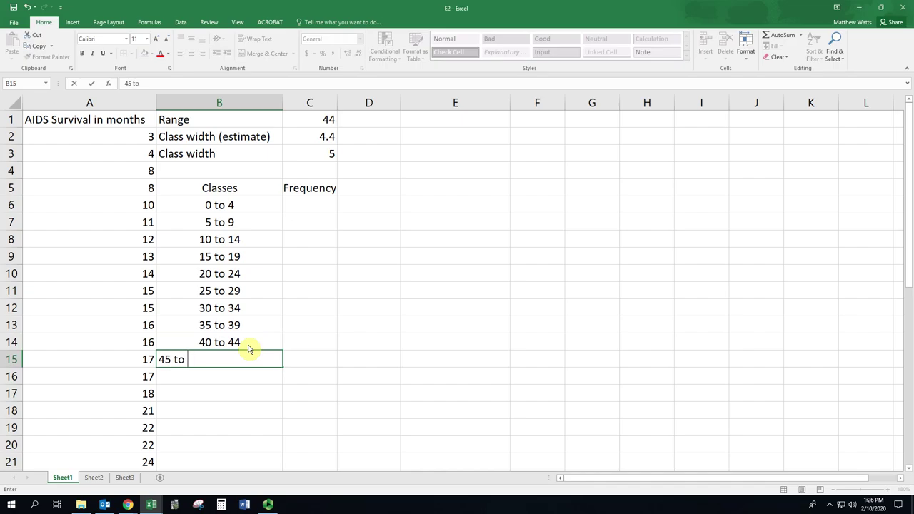
type(" 49")
key("Return")
left_click(262, 358)
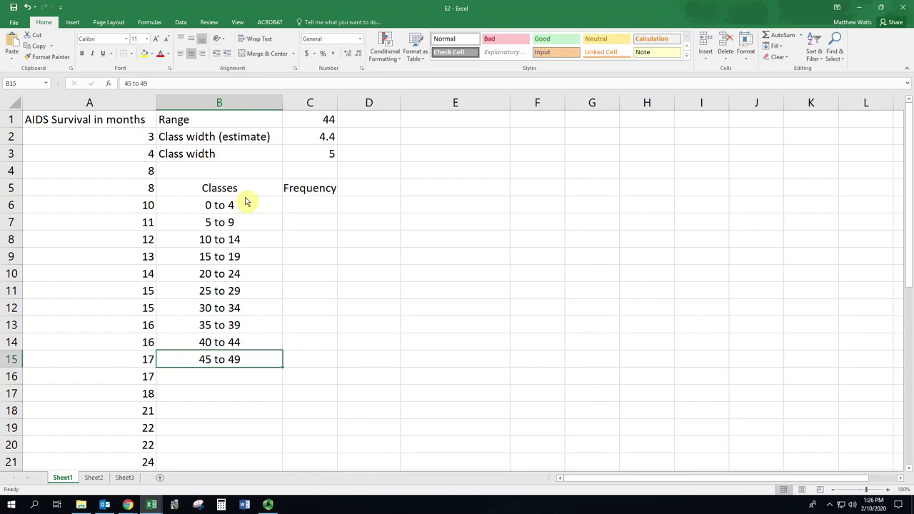
Apply all borders to the table in B5:C15, and fit it with a slightly narrower column B and a wider column C
left_click_drag(257, 190, 302, 361)
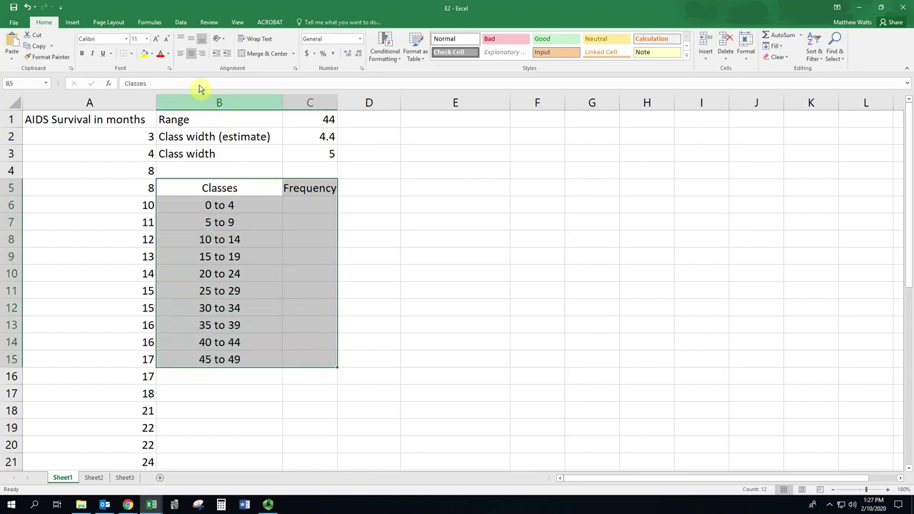
left_click(131, 55)
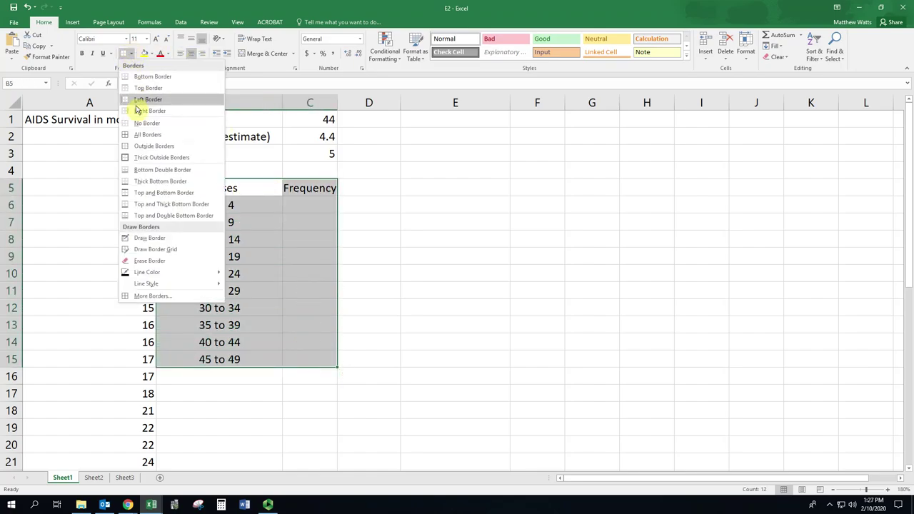
left_click(136, 134)
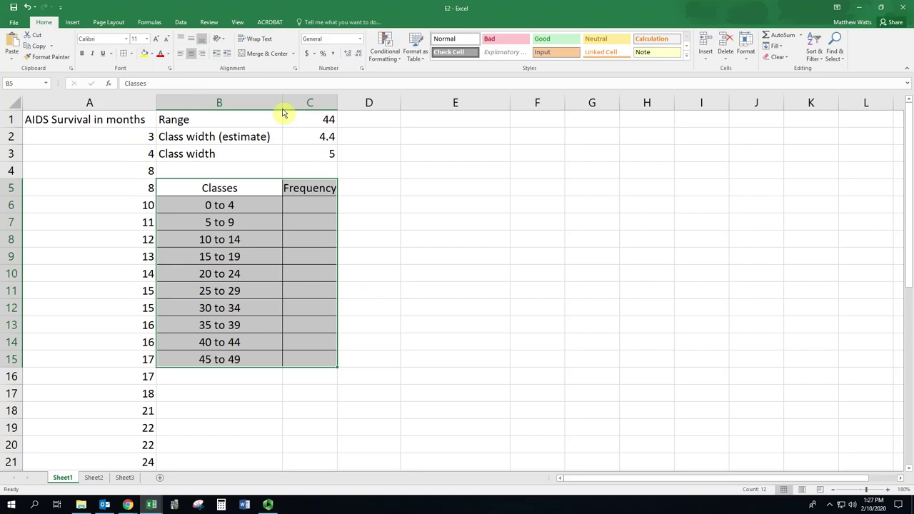
left_click_drag(285, 109, 272, 107)
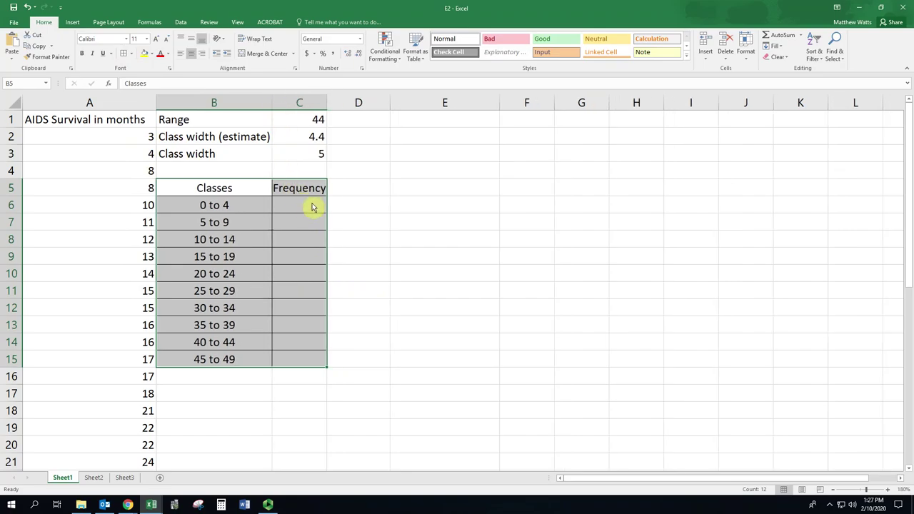
left_click_drag(327, 105, 350, 104)
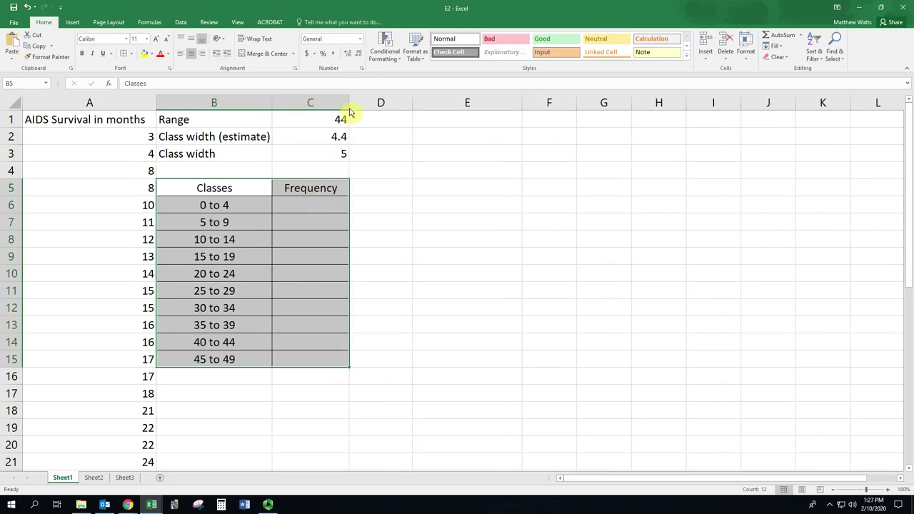
Count the survival values in the classes 0 to 4 and 5 to 9, entering frequencies 2 and 2 in C6 and C7
left_click(312, 211)
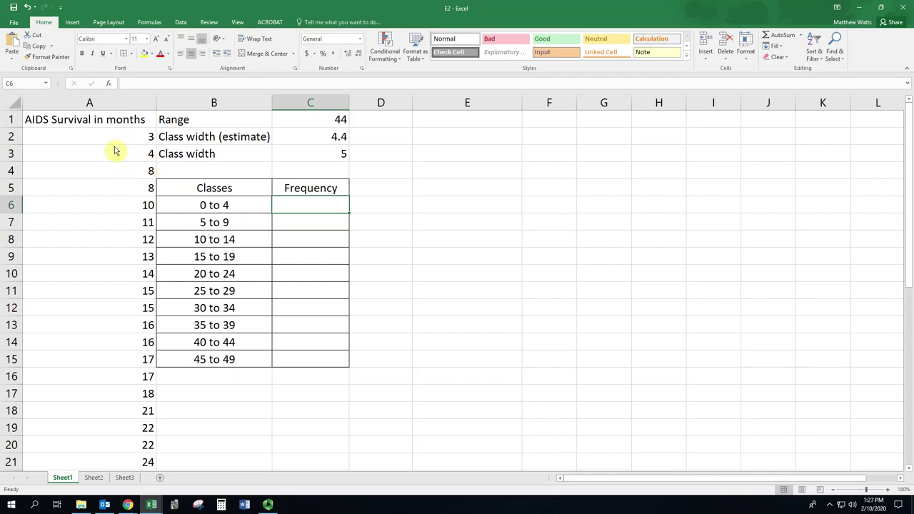
left_click_drag(111, 143, 112, 153)
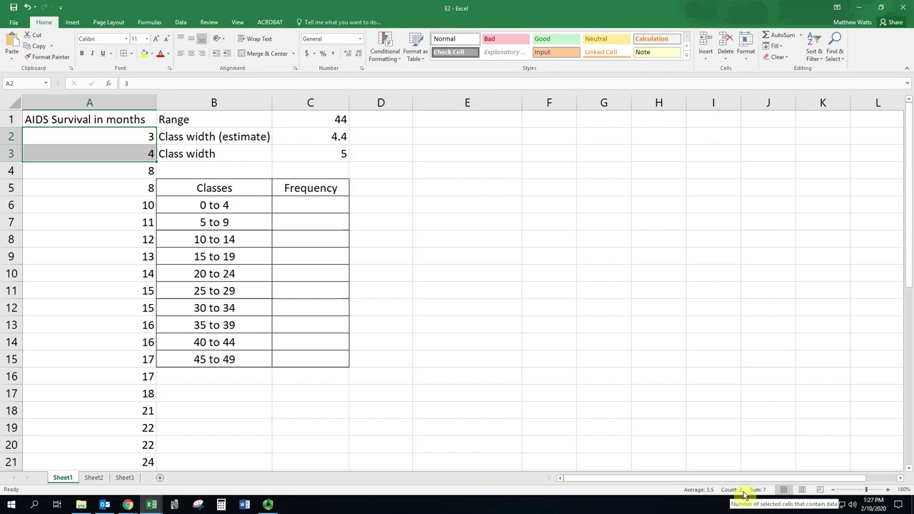
left_click(302, 212)
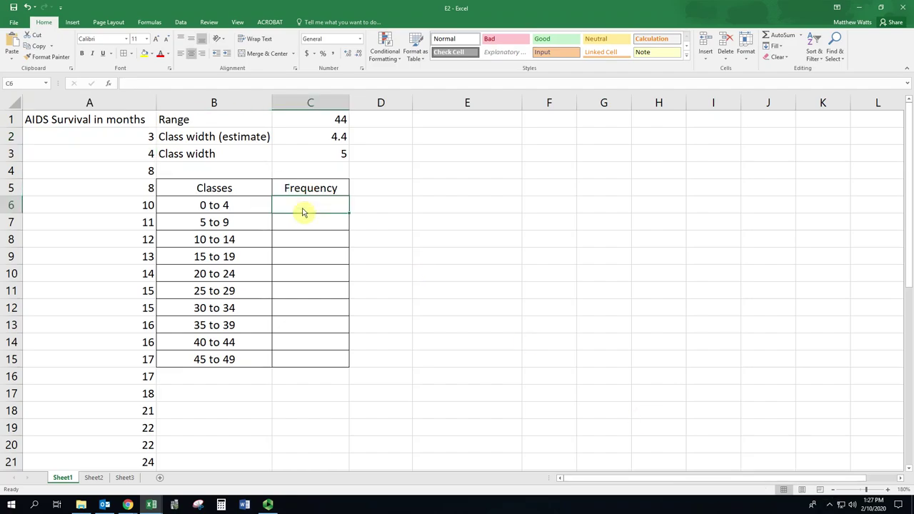
type("2")
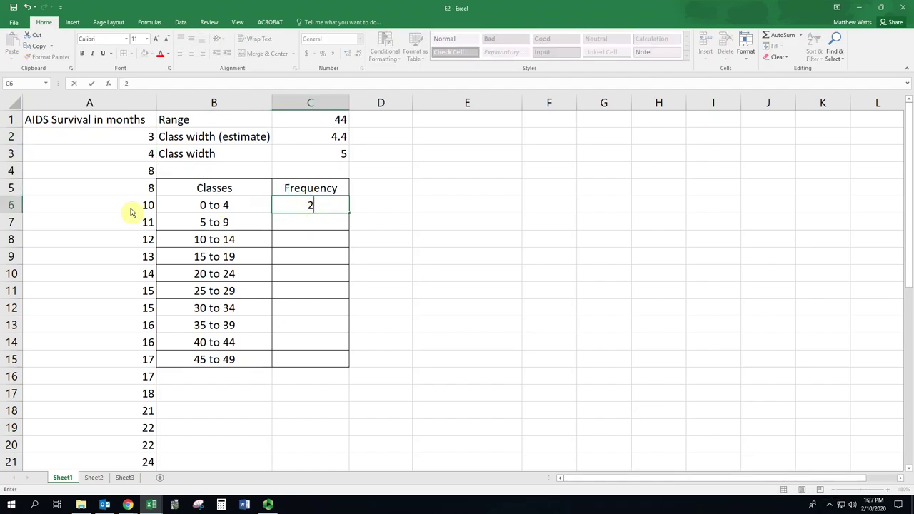
left_click_drag(114, 173, 116, 205)
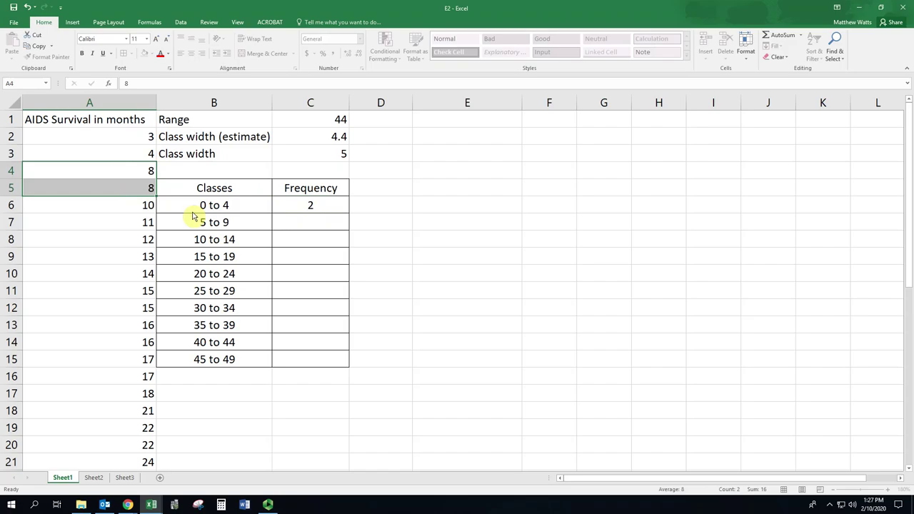
left_click(313, 229)
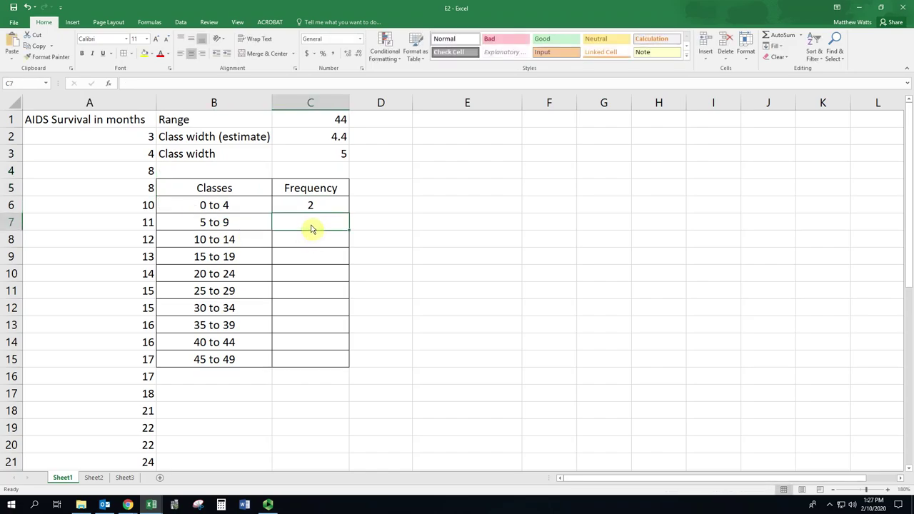
type("2")
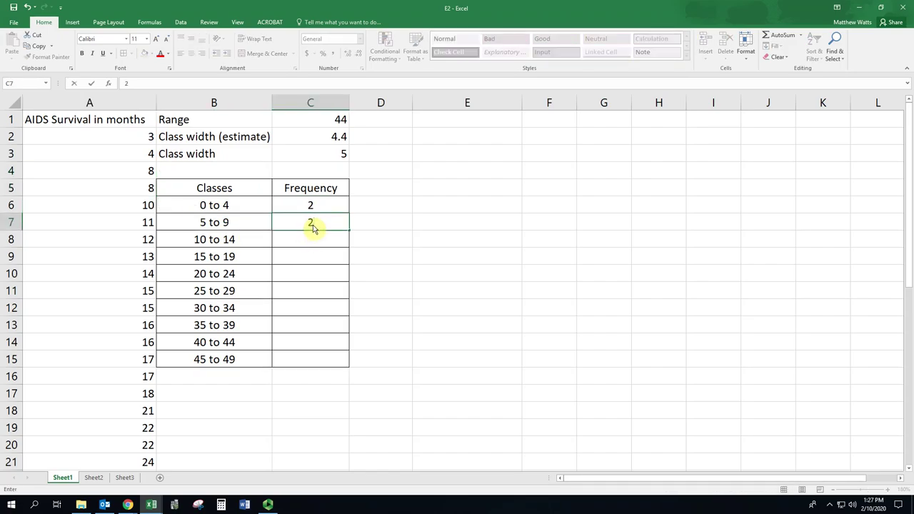
key("Return")
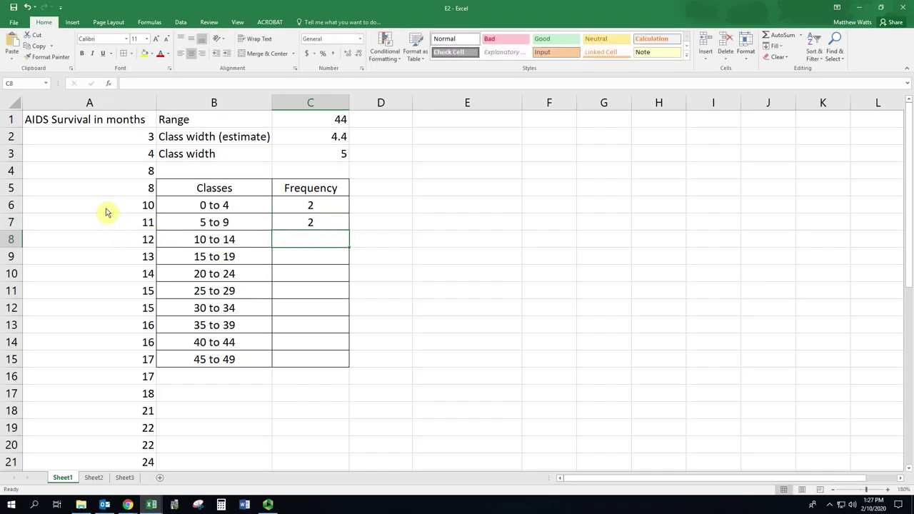
Count the survival values in the classes 10 to 14 and 15 to 19, entering frequencies 5 and 7 in C8 and C9
left_click_drag(106, 212, 106, 271)
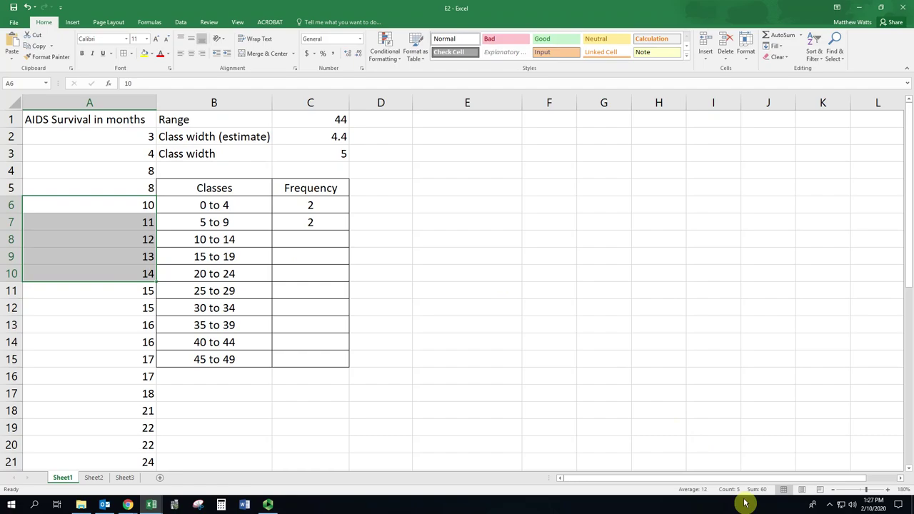
left_click(325, 246)
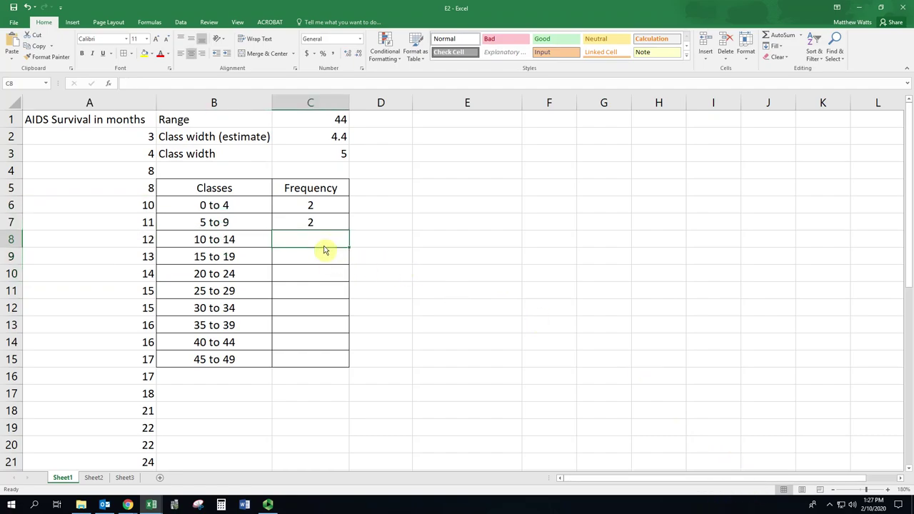
type("5")
key("Return")
left_click(113, 294)
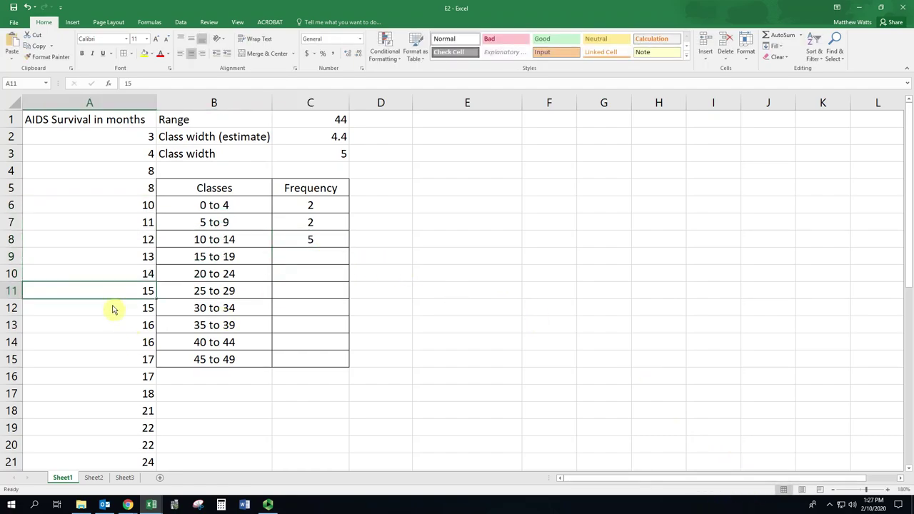
left_click_drag(112, 310, 117, 400)
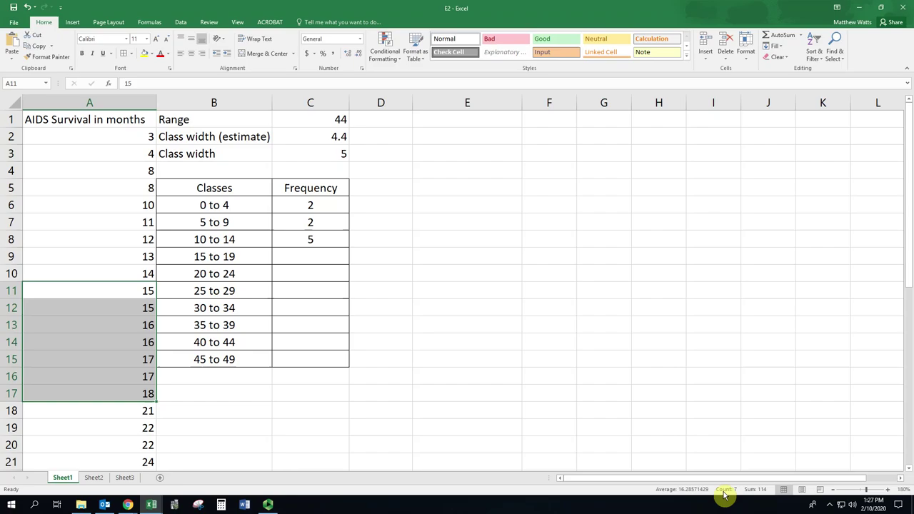
left_click(318, 261)
type("7")
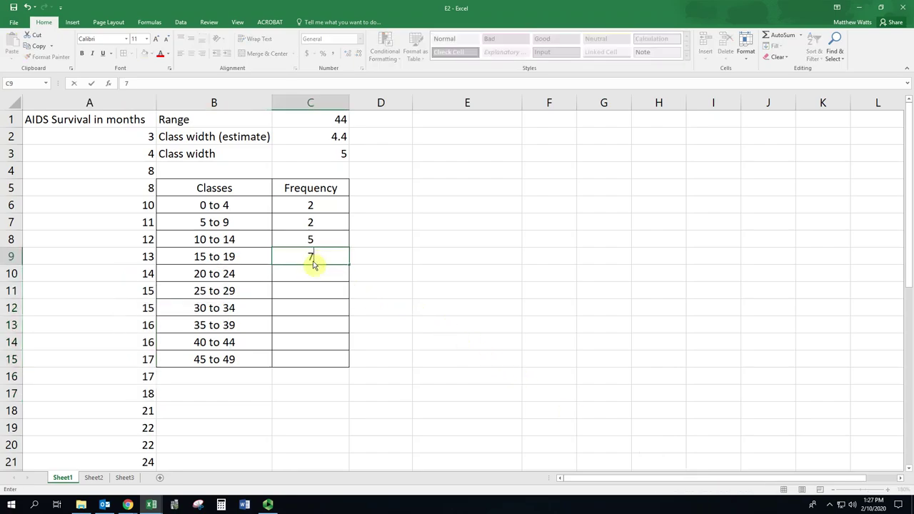
Count the survival values in the class 20 to 24 by selecting A18:A22 and enter frequency 5 in C10
left_click(84, 401)
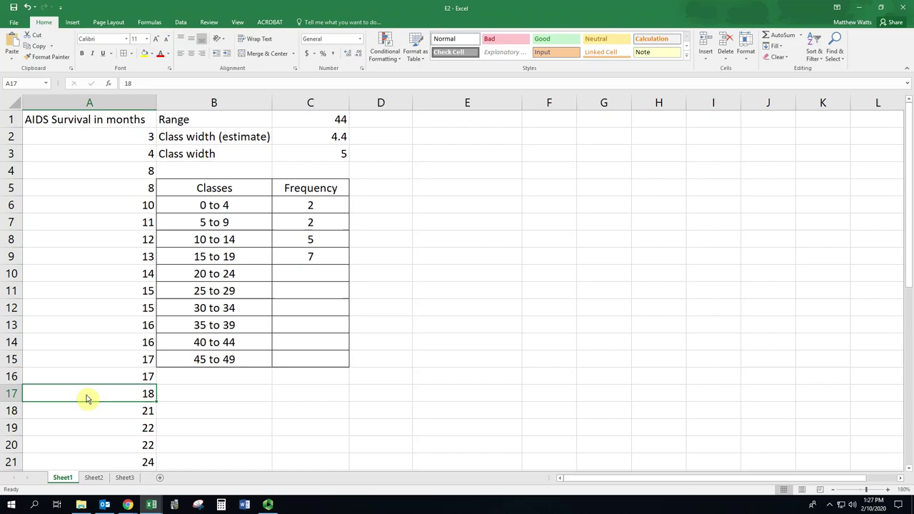
scroll(86, 395, "down", 2)
left_click(98, 317)
left_click_drag(98, 323, 102, 376)
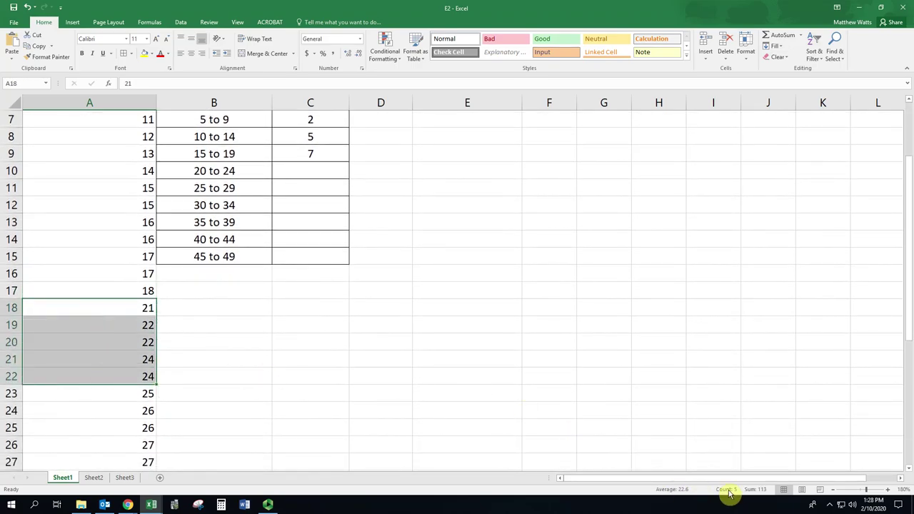
left_click(315, 175)
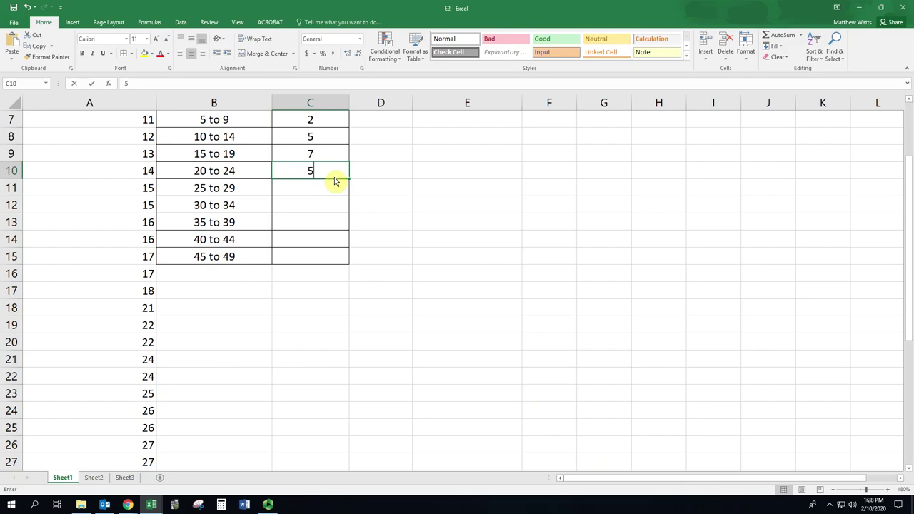
Count the survival values in the class 25 to 29 by selecting A23:A29 and enter frequency 7 in C11
left_click(110, 379)
left_click(111, 397)
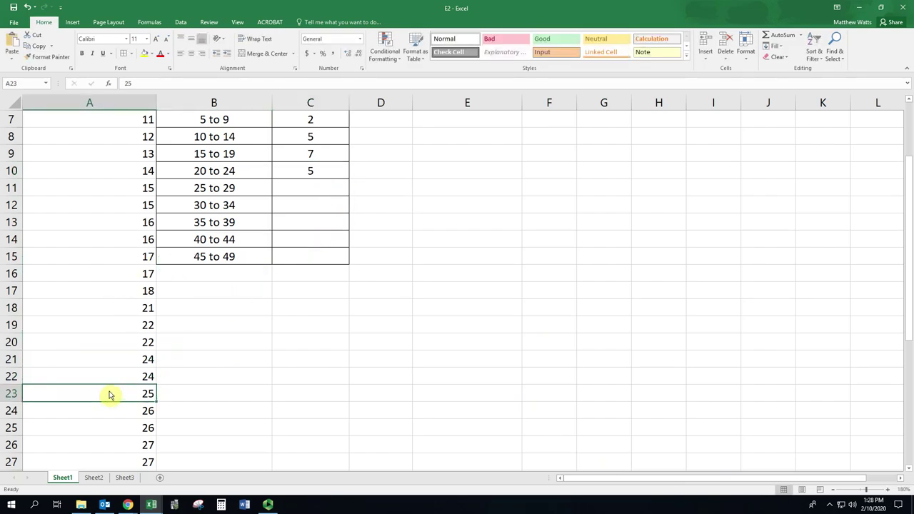
scroll(110, 395, "down", 2)
left_click_drag(110, 292, 112, 393)
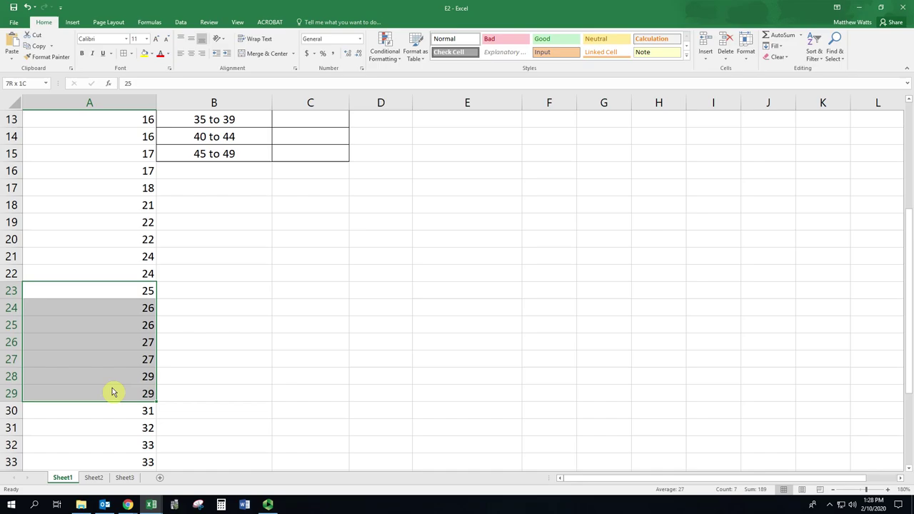
scroll(307, 140, "up", 1)
left_click(301, 142)
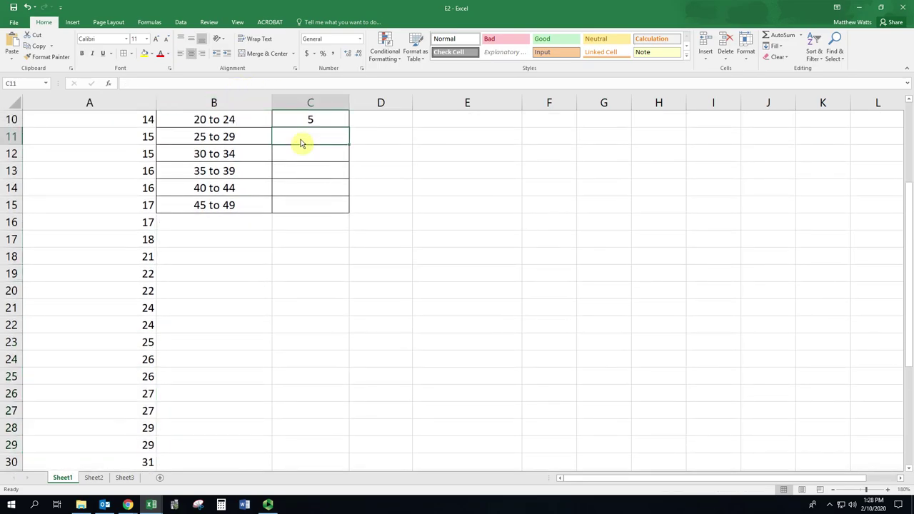
type("7")
key("Return")
Count the survival values in the class 30 to 34 by selecting A30:A35 and enter frequency 6 in C12
scroll(116, 211, "down", 4)
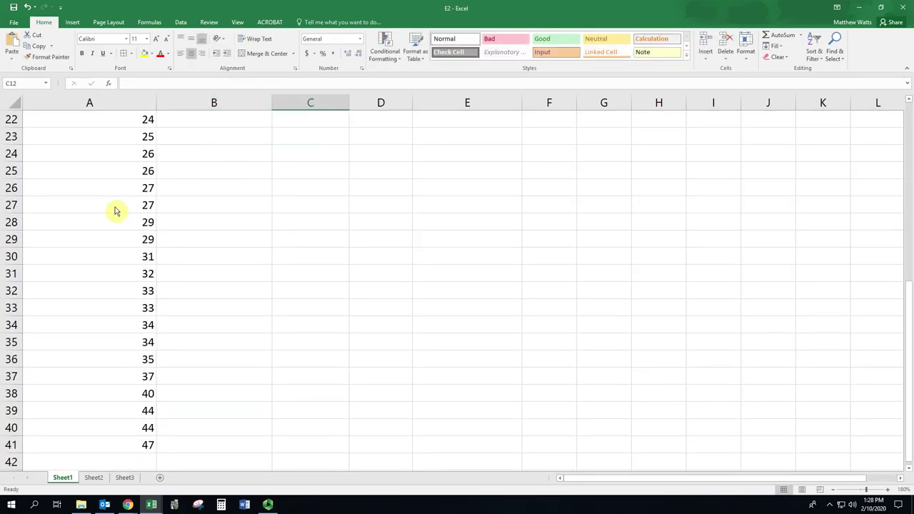
left_click_drag(112, 264, 107, 341)
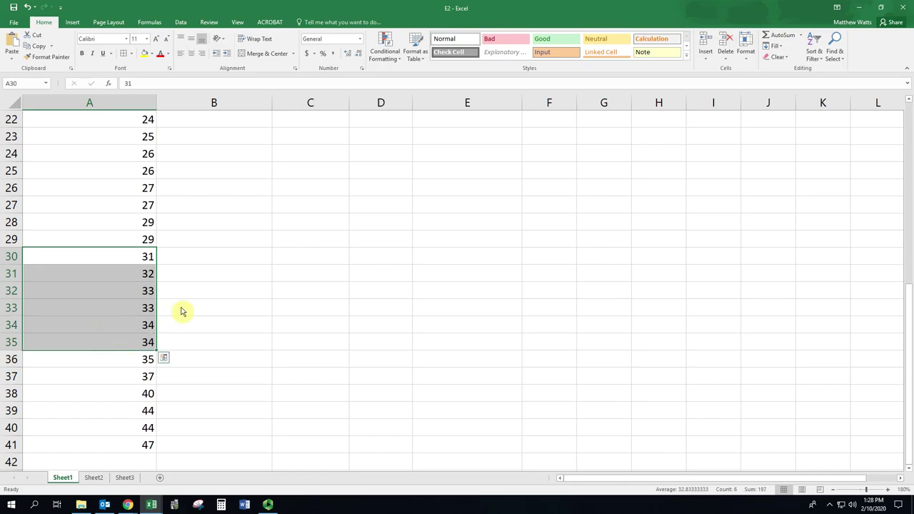
scroll(191, 298, "up", 3)
scroll(297, 168, "up", 2)
left_click(304, 210)
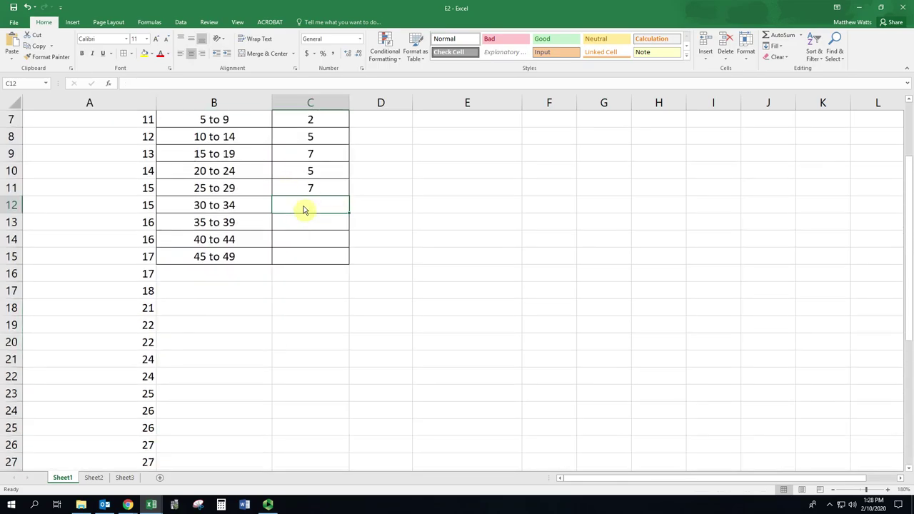
type("6")
key("Return")
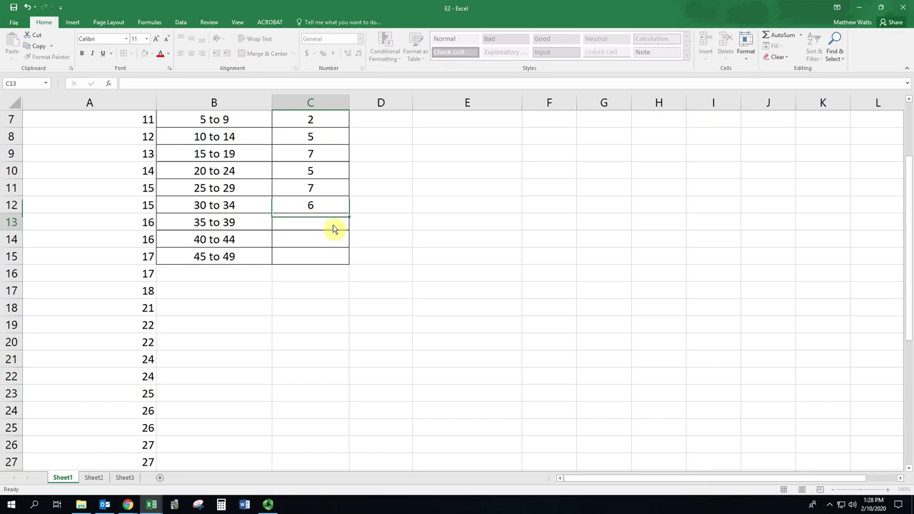
Count the survival values in the class 35 to 39 by selecting A36:A37 and enter frequency 2 in C13
scroll(67, 379, "down", 5)
left_click_drag(82, 362, 92, 383)
scroll(296, 231, "up", 5)
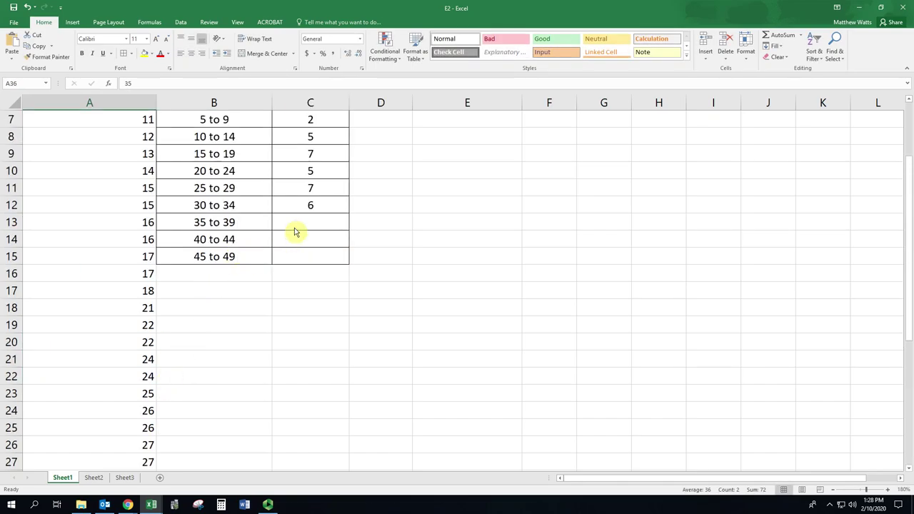
left_click(297, 230)
type("2")
Count the survival values in the class 40 to 44 by selecting A38:A40 and enter frequency 3 in C14
scroll(118, 357, "down", 5)
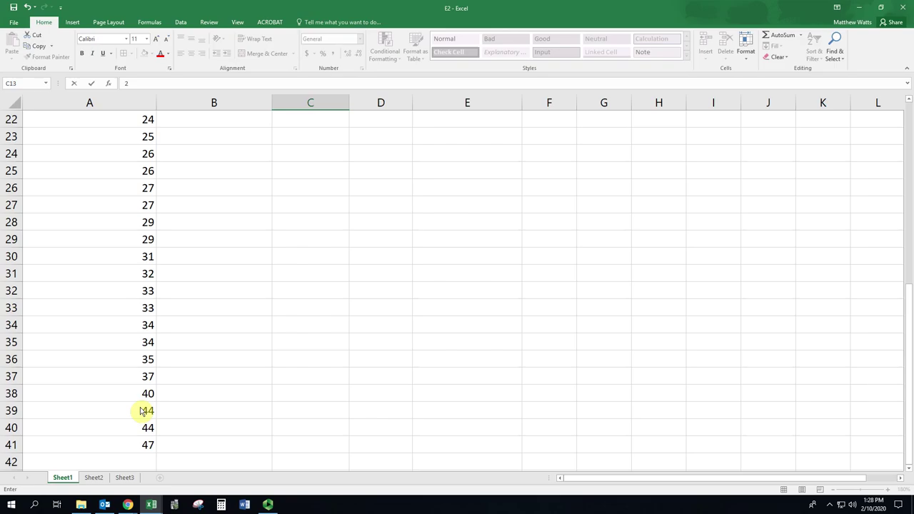
left_click_drag(109, 399, 112, 426)
scroll(286, 243, "up", 5)
left_click(297, 244)
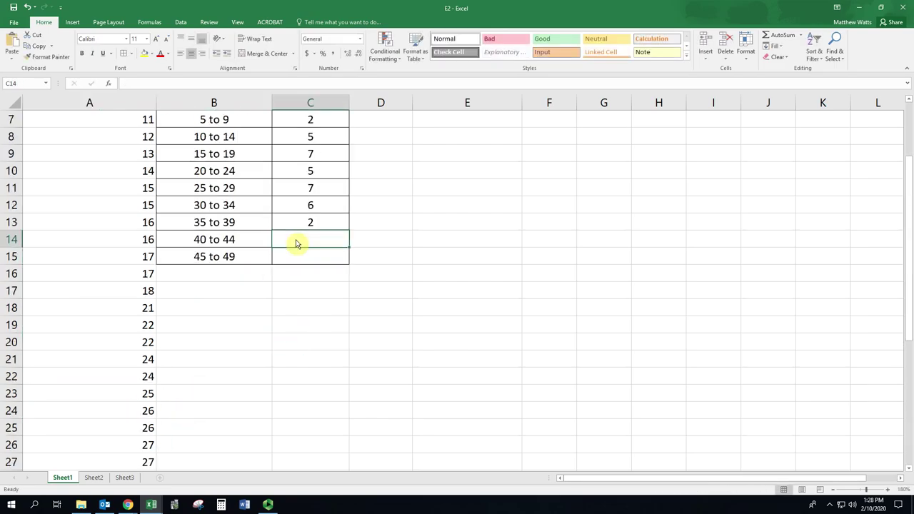
type("3")
Enter frequency 1 for the class 45 to 49 in cell C15 and center it
left_click(310, 259)
type("2")
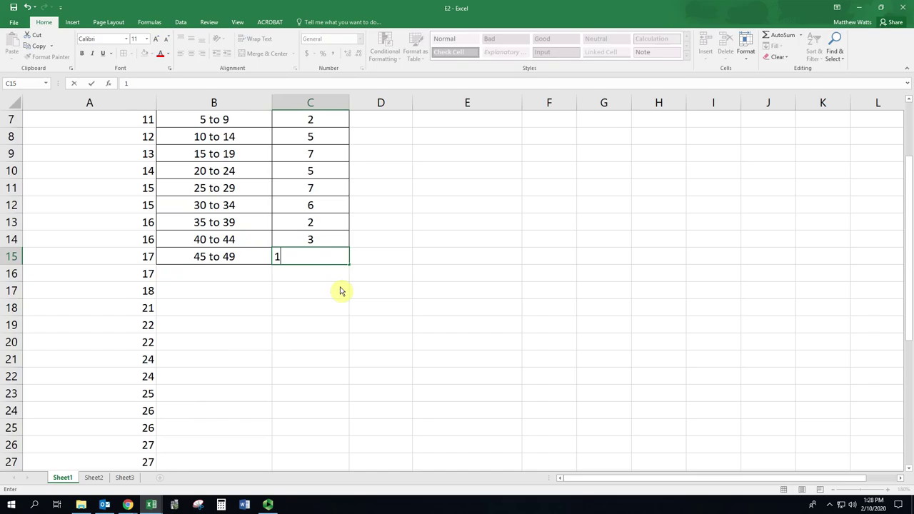
key("BackSpace")
type("1")
key("Return")
scroll(280, 321, "up", 2)
left_click(307, 358)
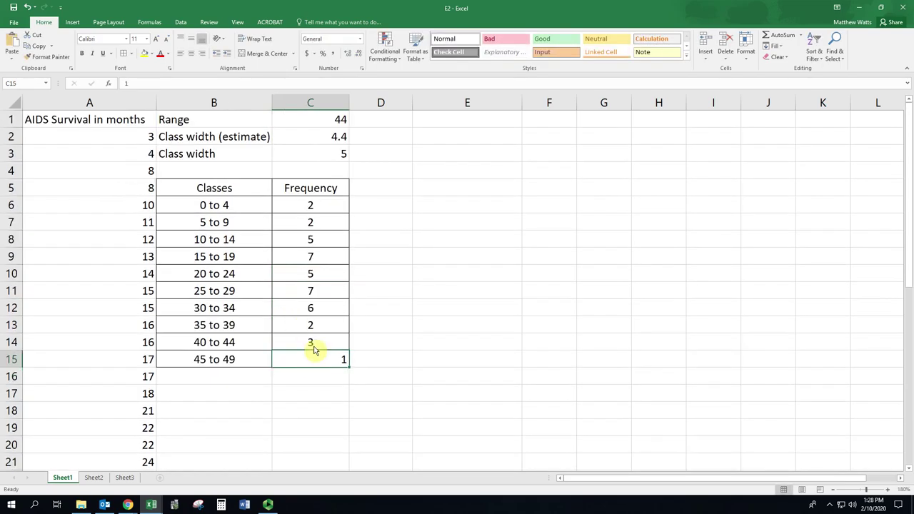
left_click(189, 56)
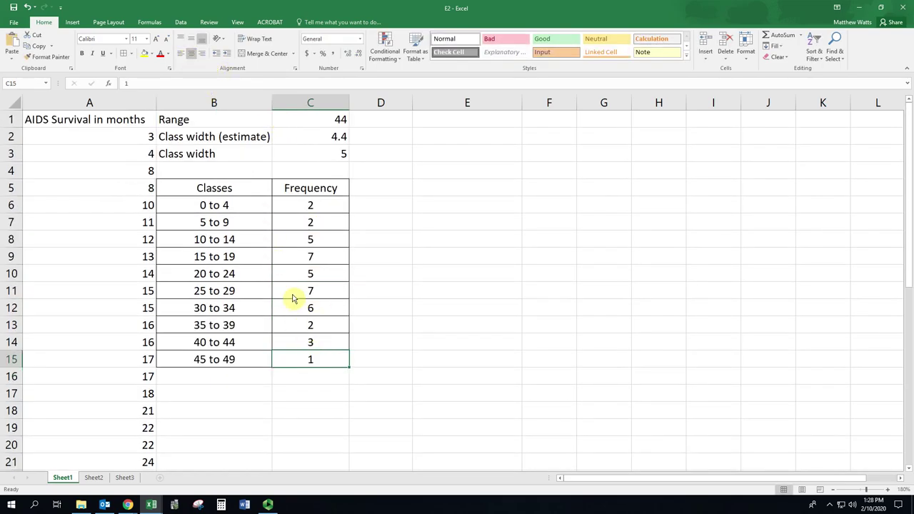
Add a Total row in row 16, with the label Total in B16 and the formula =SUM(C6:C15) in C16
left_click(235, 377)
type("Total")
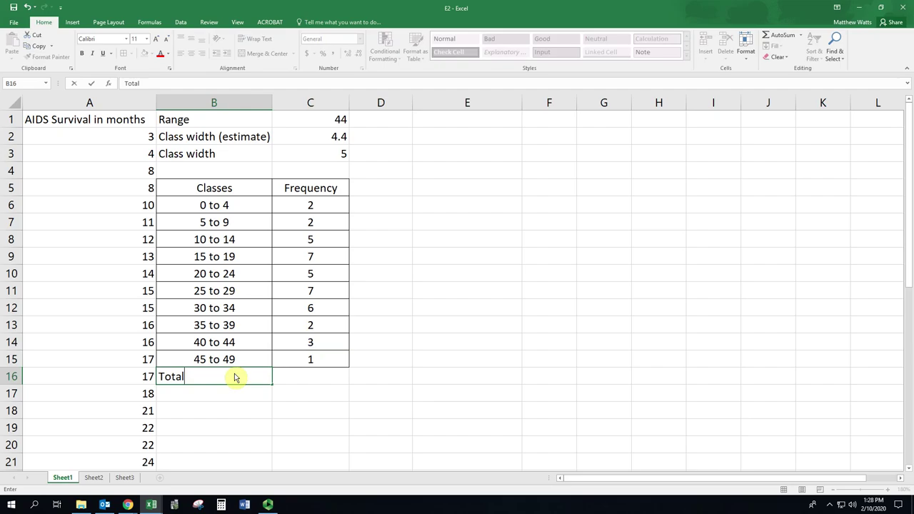
key("Tab")
type("=SUM(")
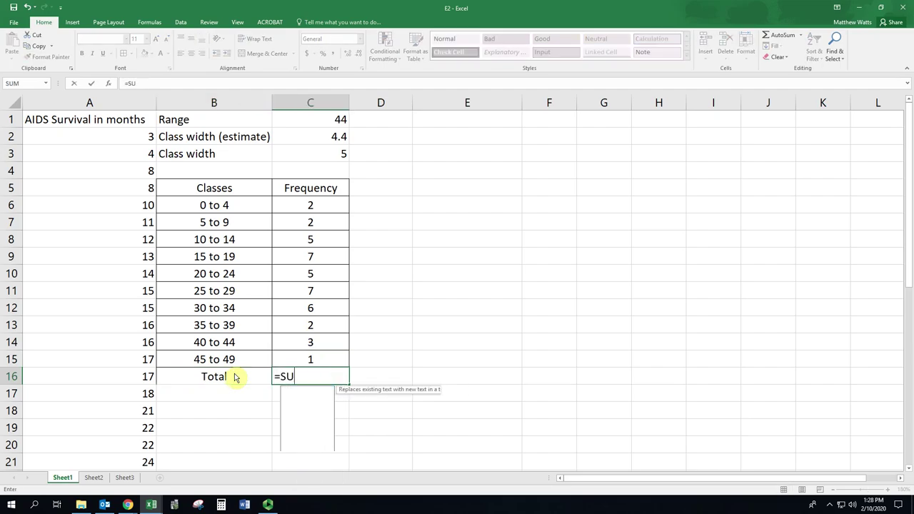
key("Up")
key("shift+Up")
key("shift+Up")
key("shift+Up")
key("shift+Up")
key("shift+Up")
key("shift+Up")
key("shift+Up")
key("shift+Up")
key("shift+Up")
key("shift+Up")
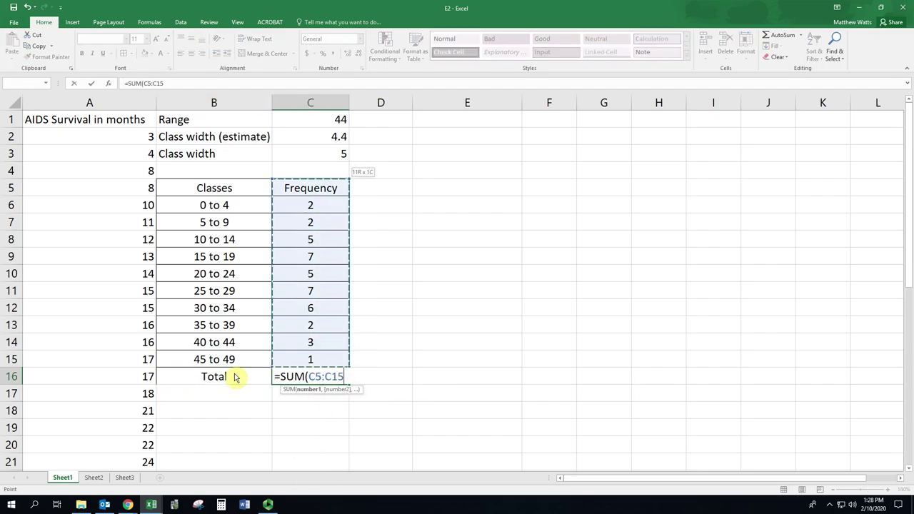
key("shift+Down")
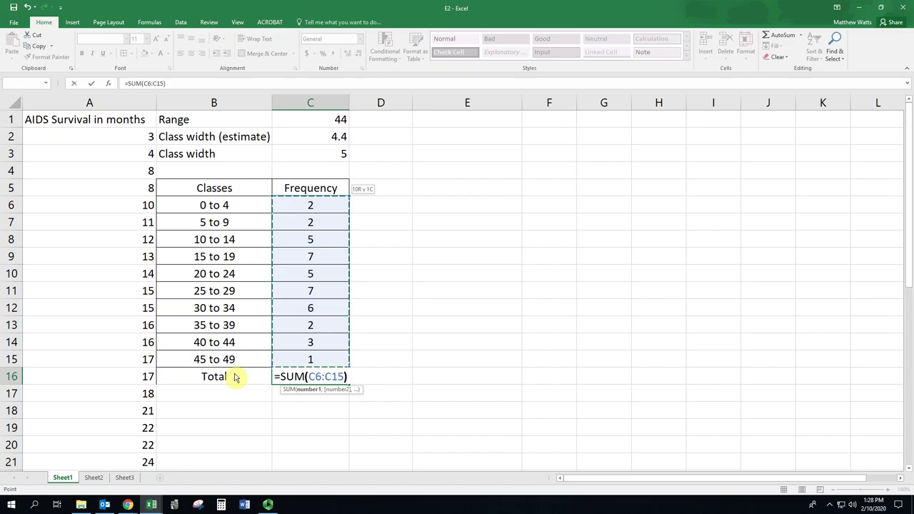
type(")")
key("Return")
Apply all borders and center alignment to the Total row cells B16:C16
left_click(181, 382)
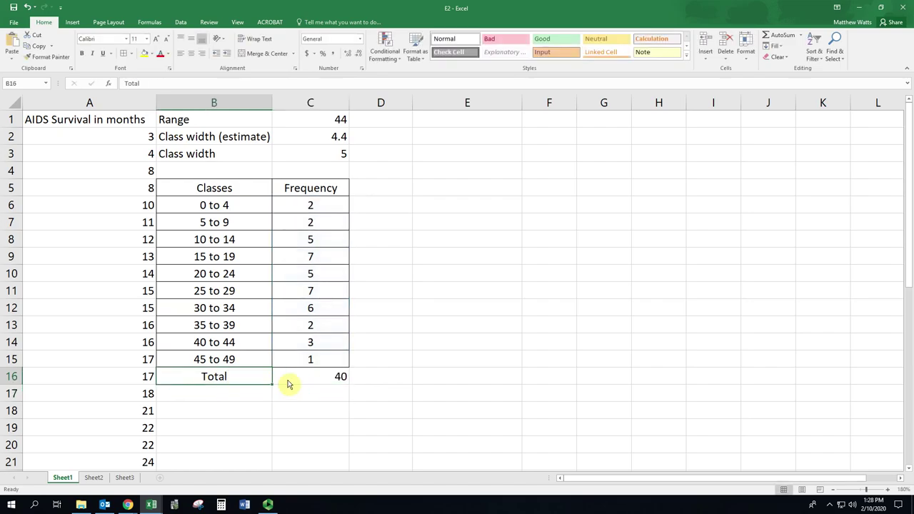
left_click_drag(289, 384, 300, 382)
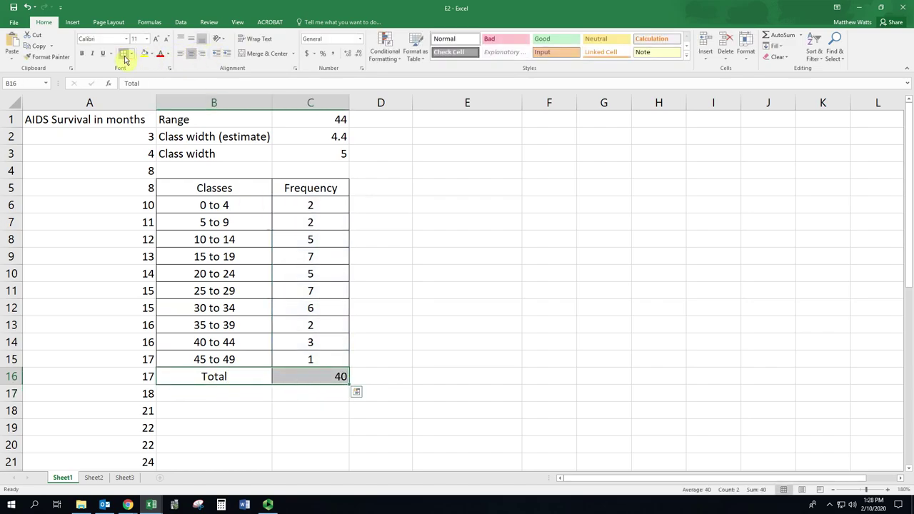
left_click(191, 55)
left_click(191, 55)
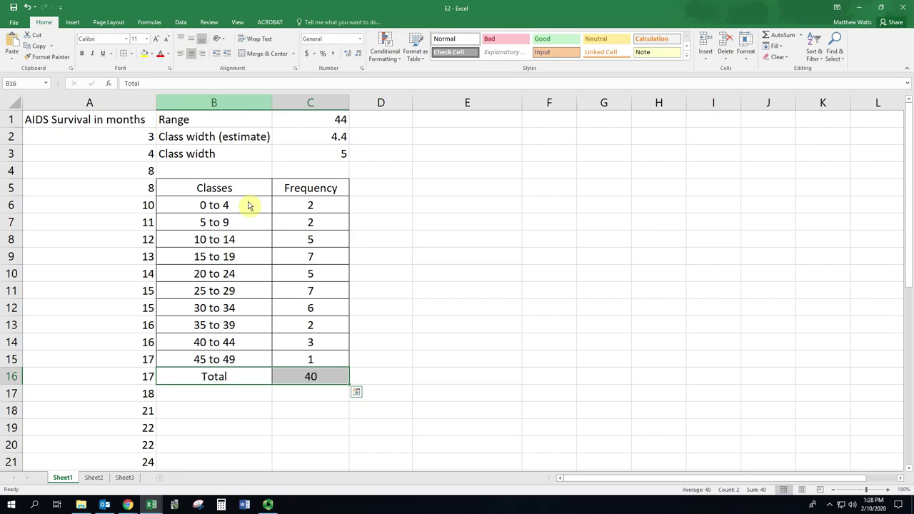
left_click(338, 358)
left_click(212, 174)
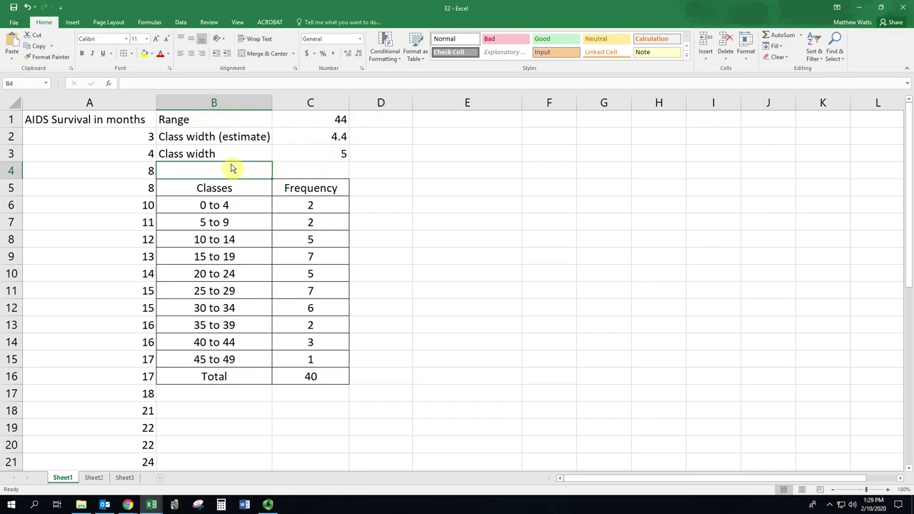
Insert blank cells at B4:C4, shifting the frequency table down by one row
left_click_drag(192, 177, 303, 176)
right_click(304, 176)
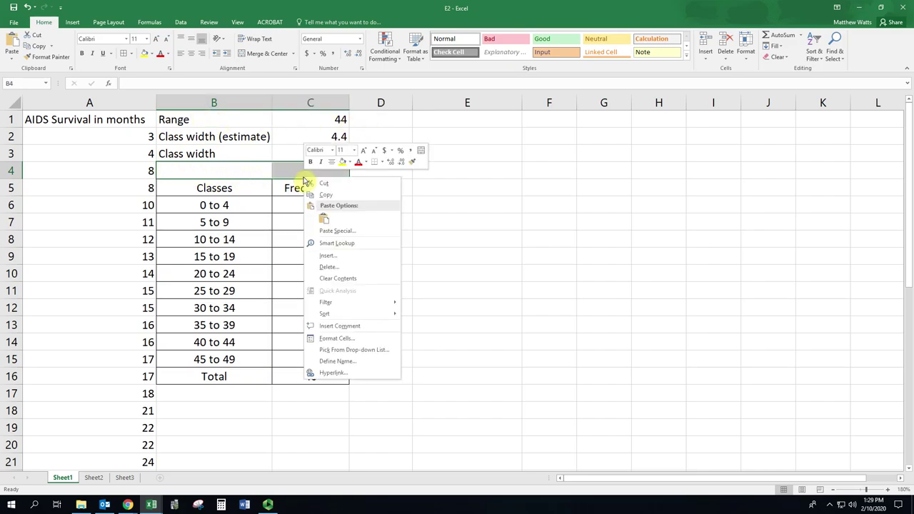
left_click(343, 257)
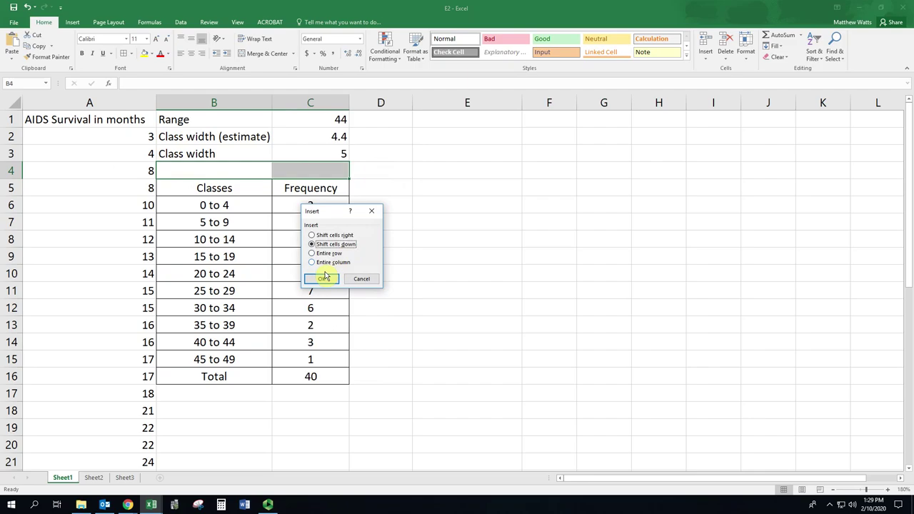
left_click(325, 278)
Label B4 as Sample size and count the values of column A in C4 with =COUNT(A:A)
left_click(210, 173)
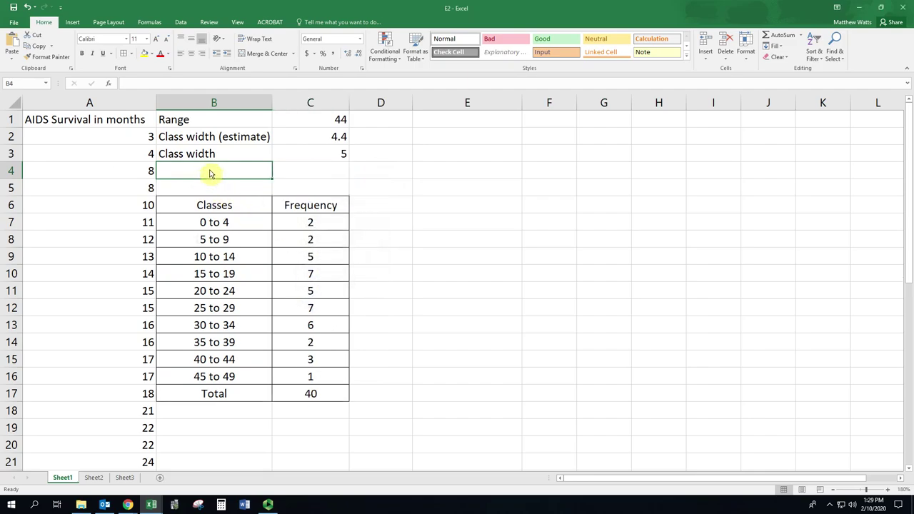
type("Sample s")
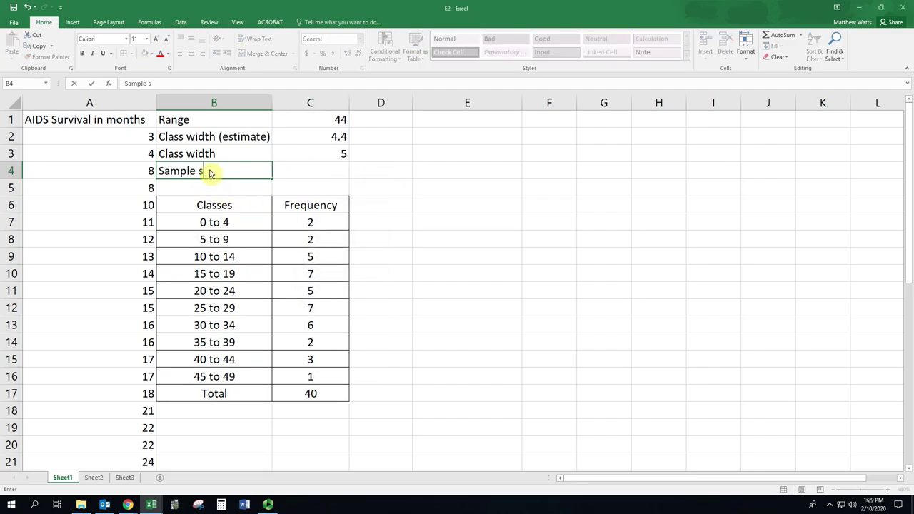
type("ize")
key("Tab")
type("=")
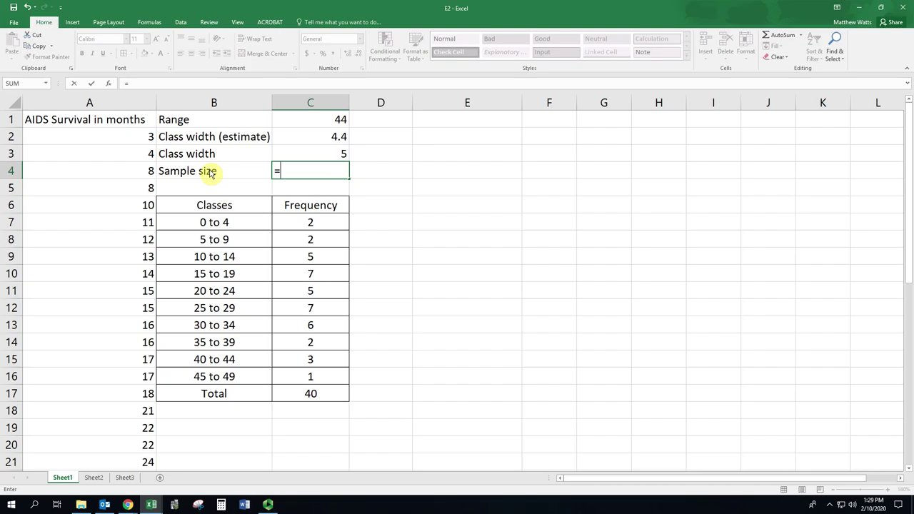
type("COUNT(")
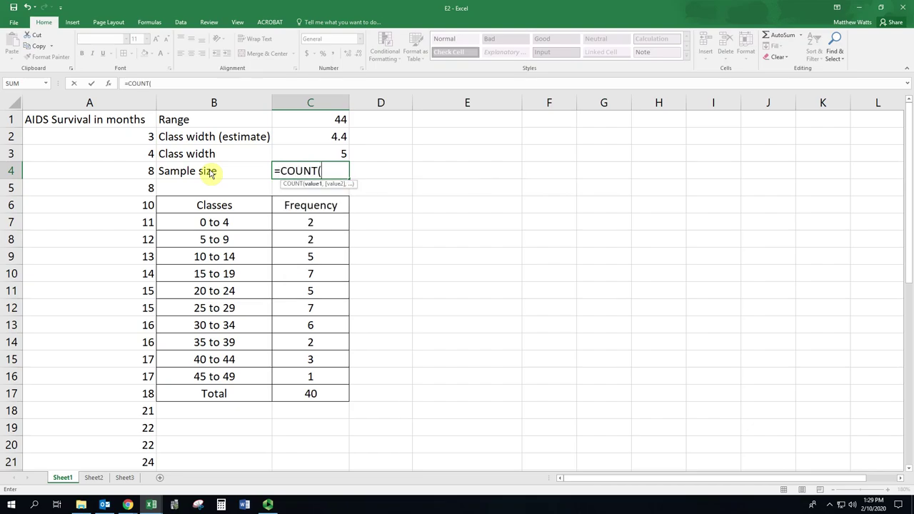
left_click(97, 104)
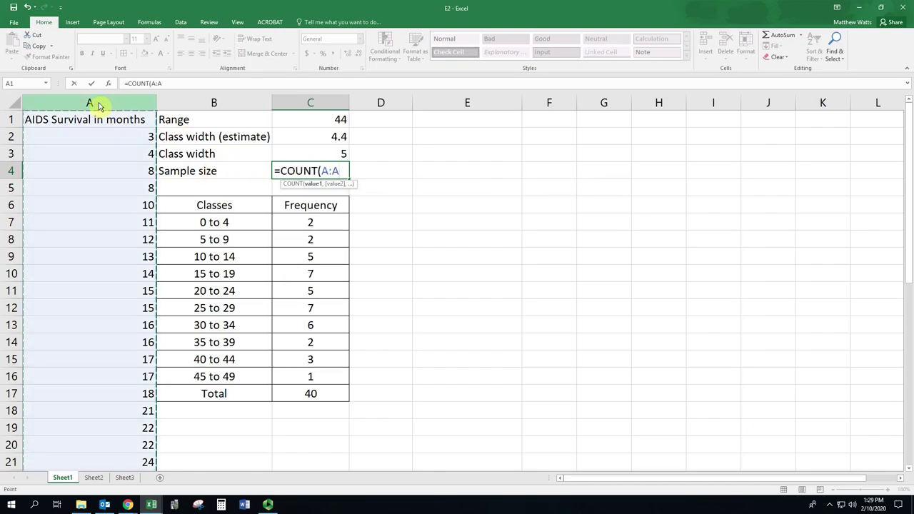
key("Return")
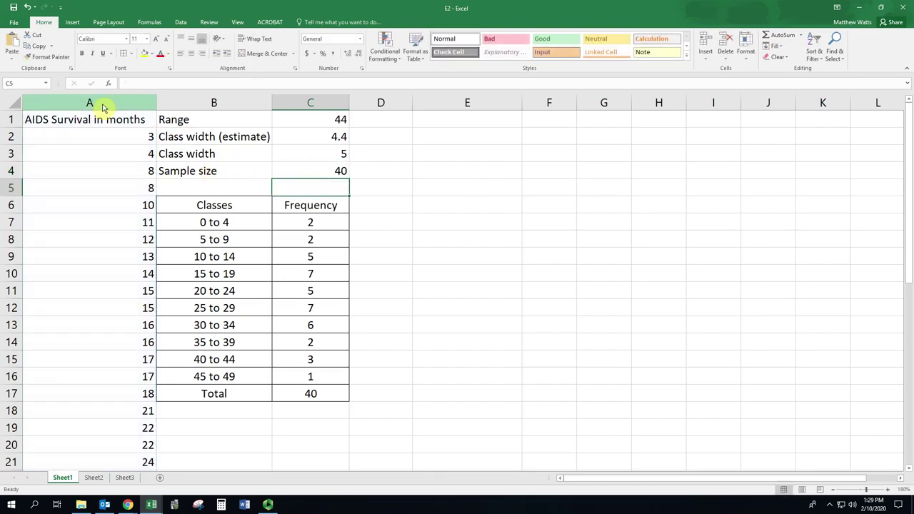
Clear the column heading in A1 to test the sample size count, and restore the heading
left_click(88, 141)
key("Up")
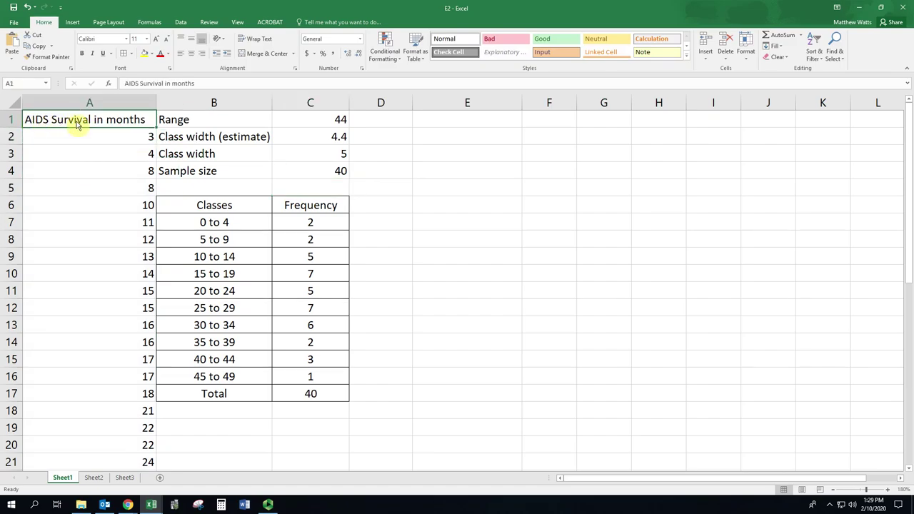
key("Delete")
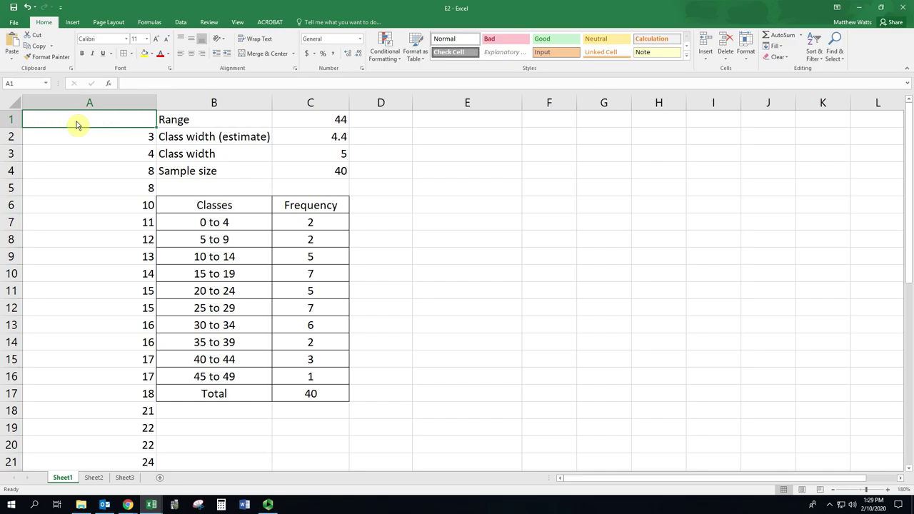
key("Down")
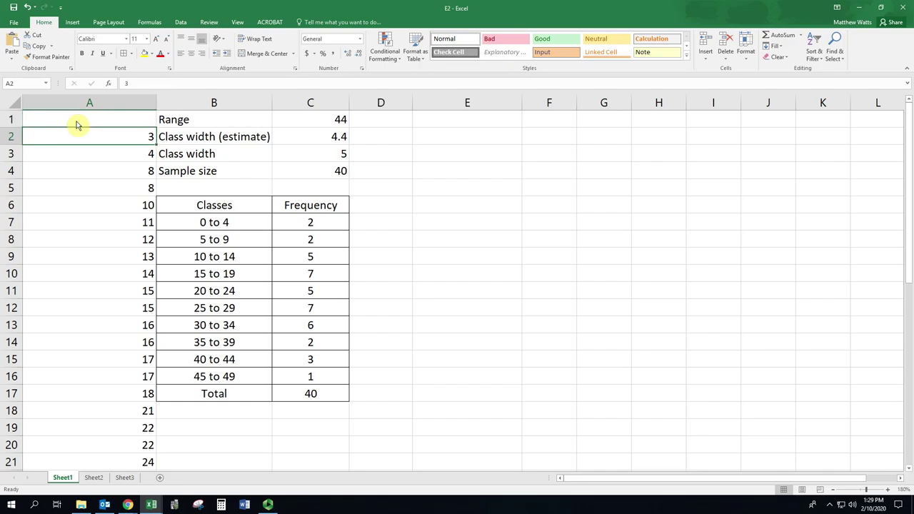
left_click(79, 126)
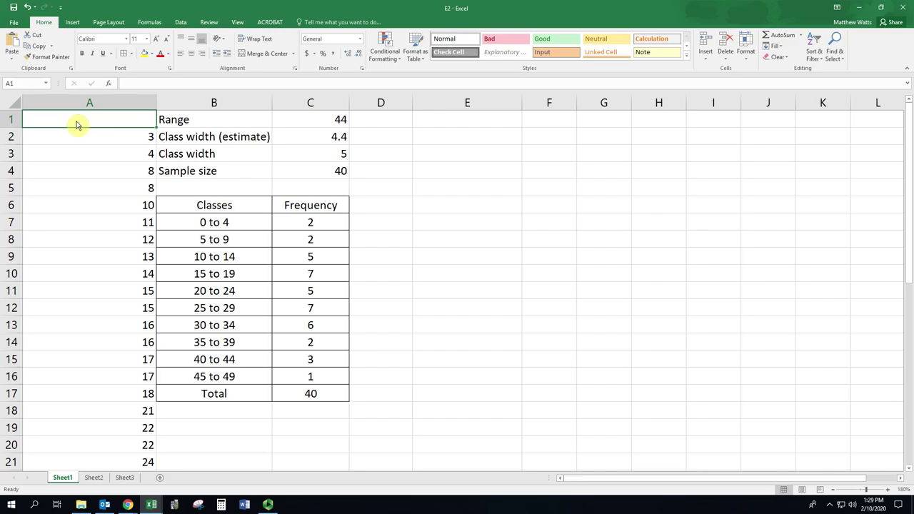
key("ctrl+v")
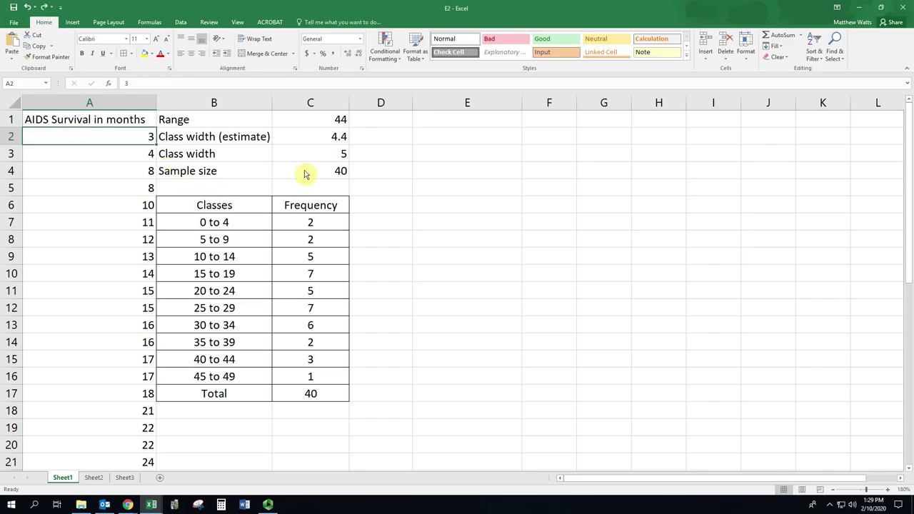
Inspect the sample size formula in C4 and compare the sample size with the frequency total in C17
left_click(308, 174)
left_click(174, 86)
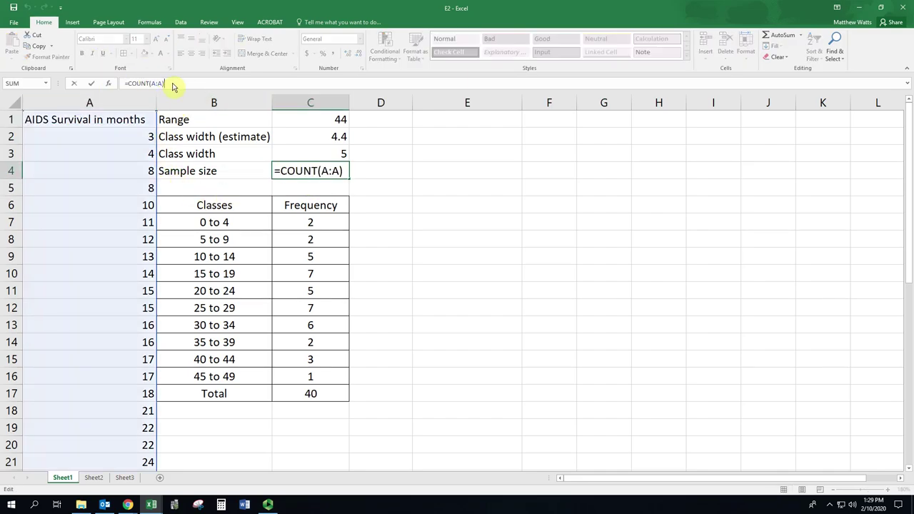
key("Return")
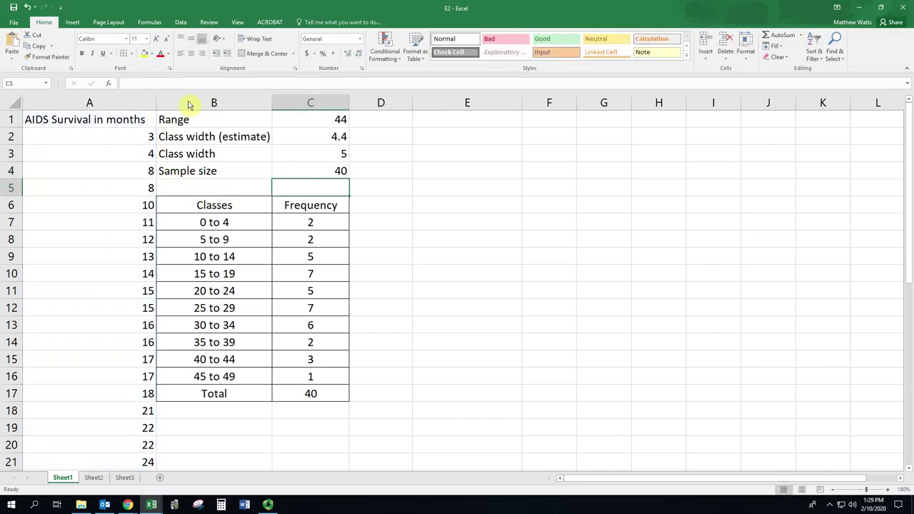
left_click(333, 170)
left_click(322, 392)
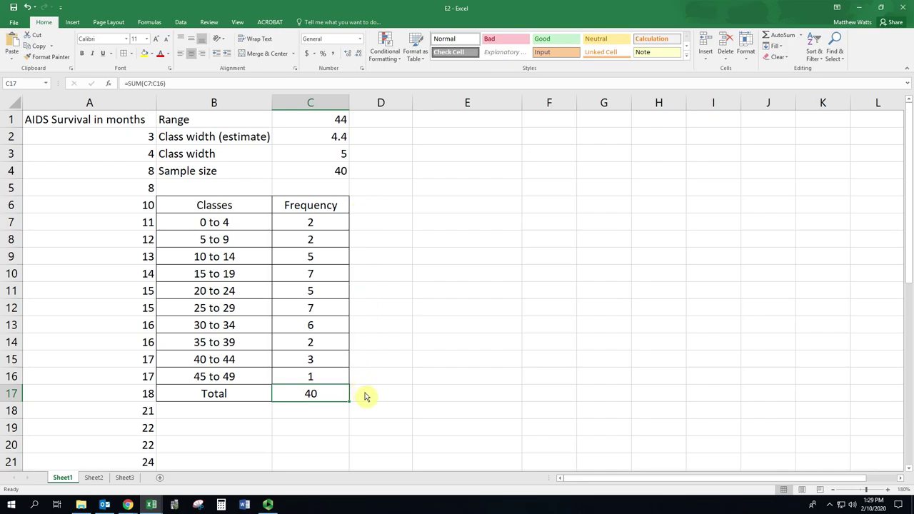
Copy the frequency table B6:C17 and paste the copy starting at cell E6
left_click_drag(222, 205, 297, 389)
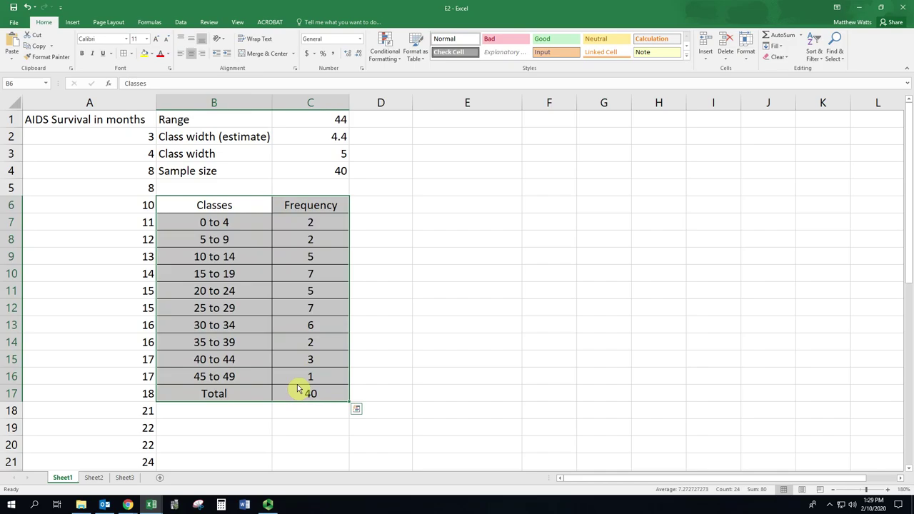
key("ctrl+c")
left_click(435, 212)
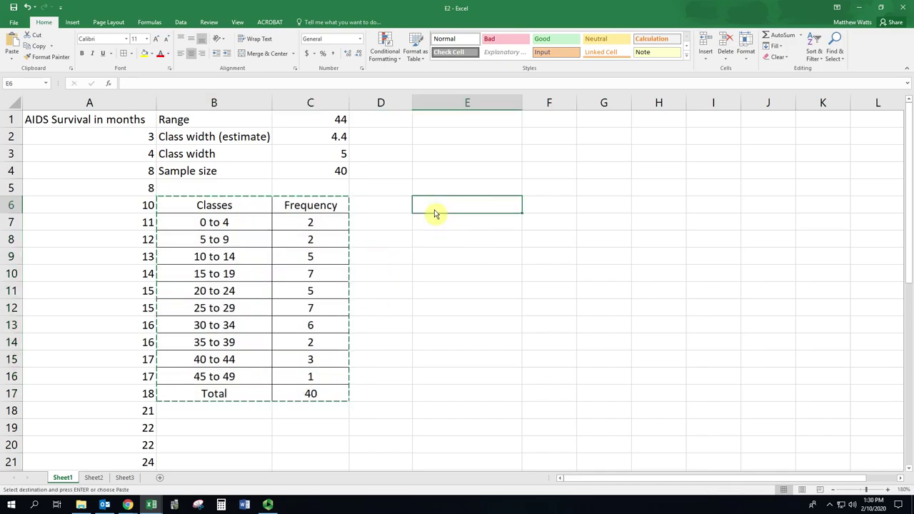
key("ctrl+v")
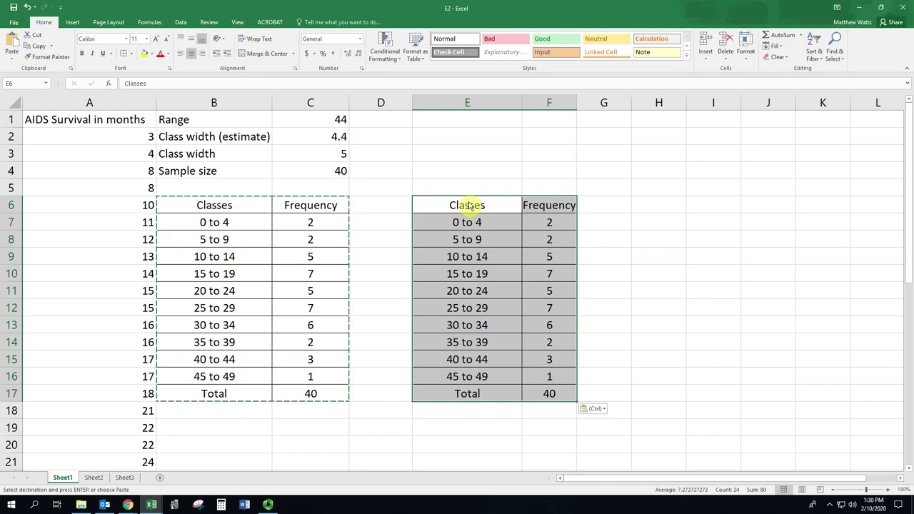
Change the copied table's heading in F6 to Relative Frequency and widen column F to fit it
left_click(544, 208)
double_click(547, 207)
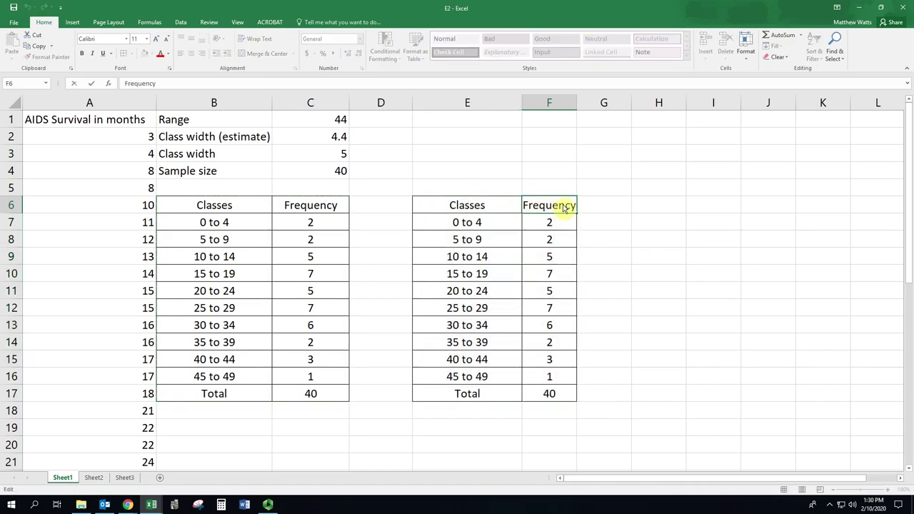
type("Relative")
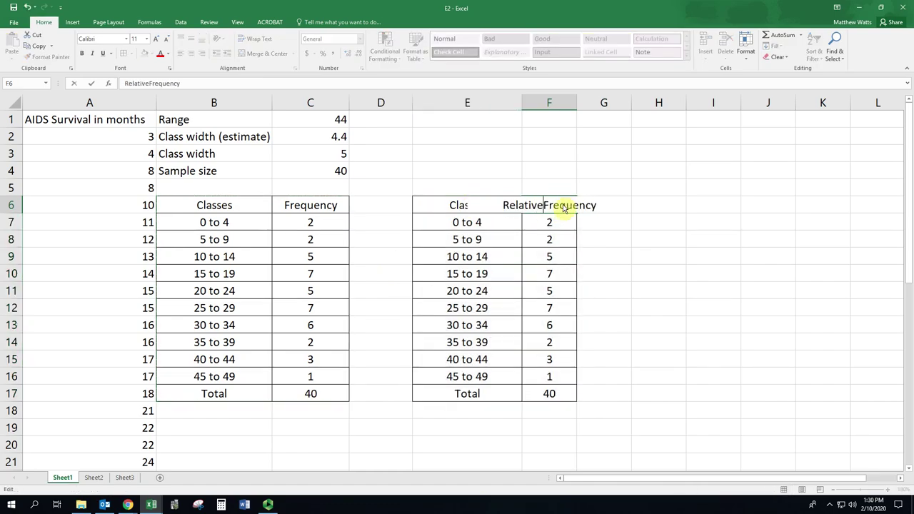
key("Return")
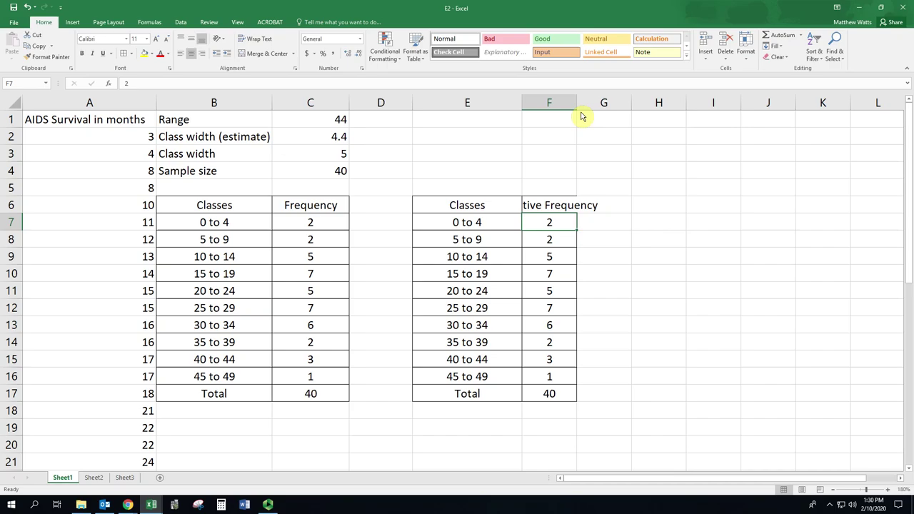
left_click_drag(579, 106, 630, 210)
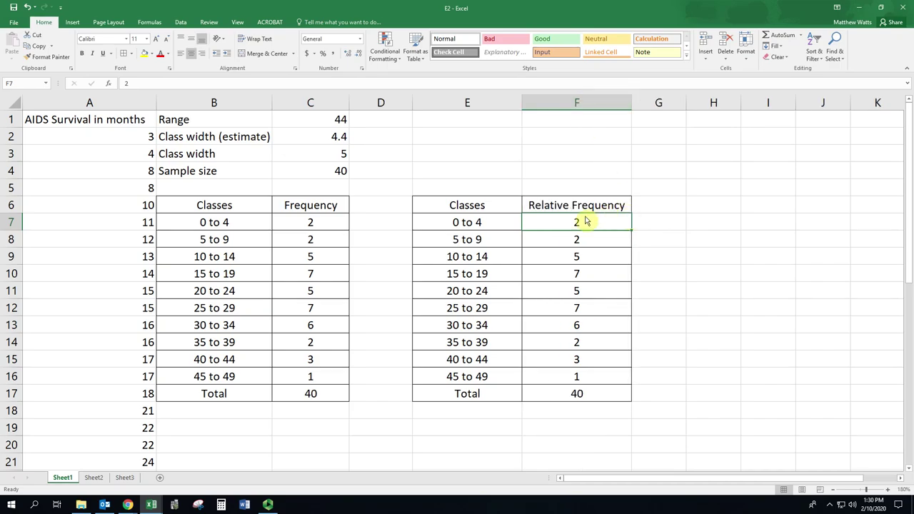
Calculate the relative frequency of the class 0 to 4 in F7 with the formula =C7/$C$4
type("=")
left_click(336, 227)
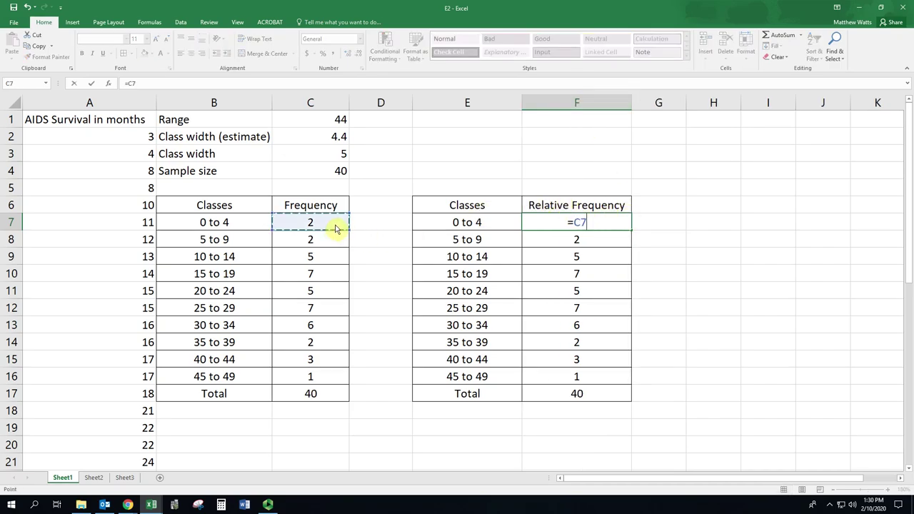
type("/")
left_click(321, 171)
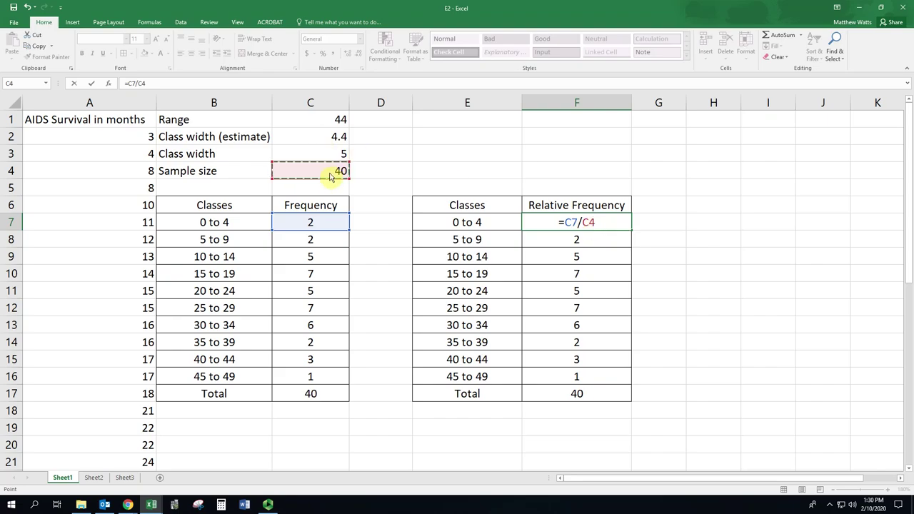
key("F4")
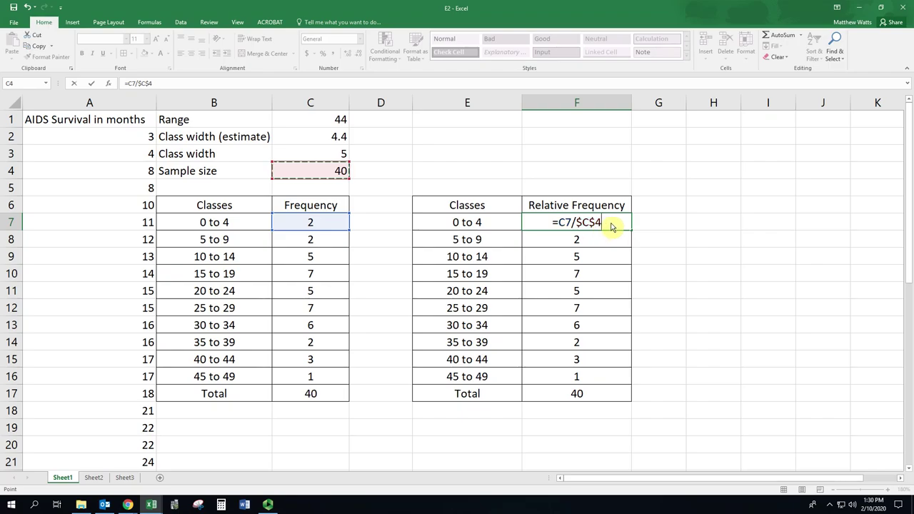
key("Return")
left_click(607, 229)
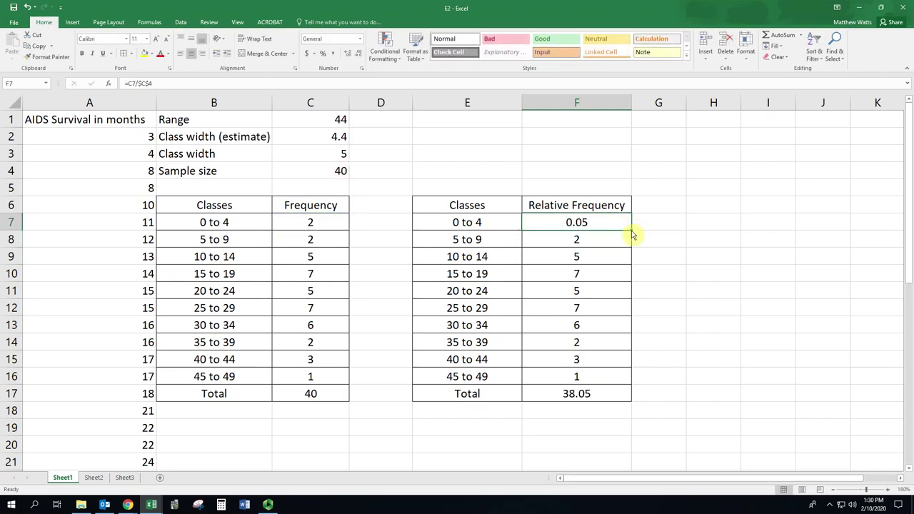
Fill the relative frequency formula from F7 down through F16 and check the total in F17
double_click(632, 231)
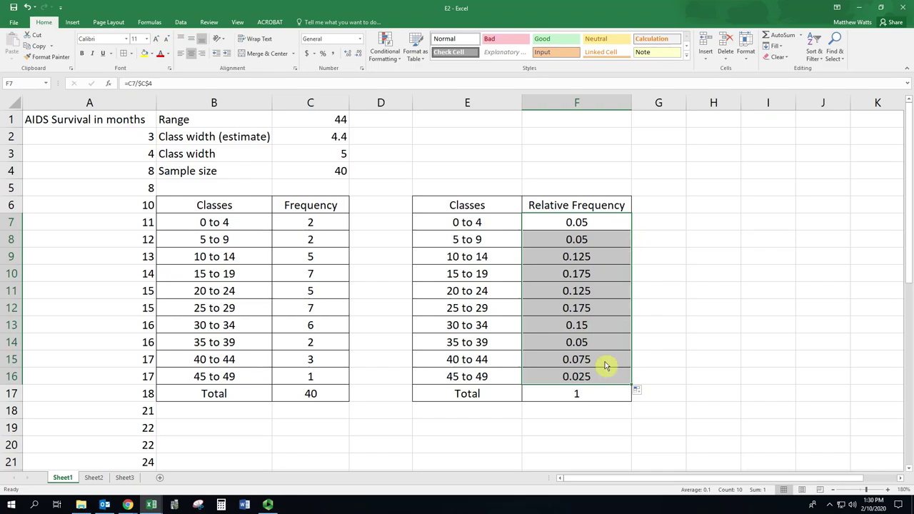
left_click(610, 391)
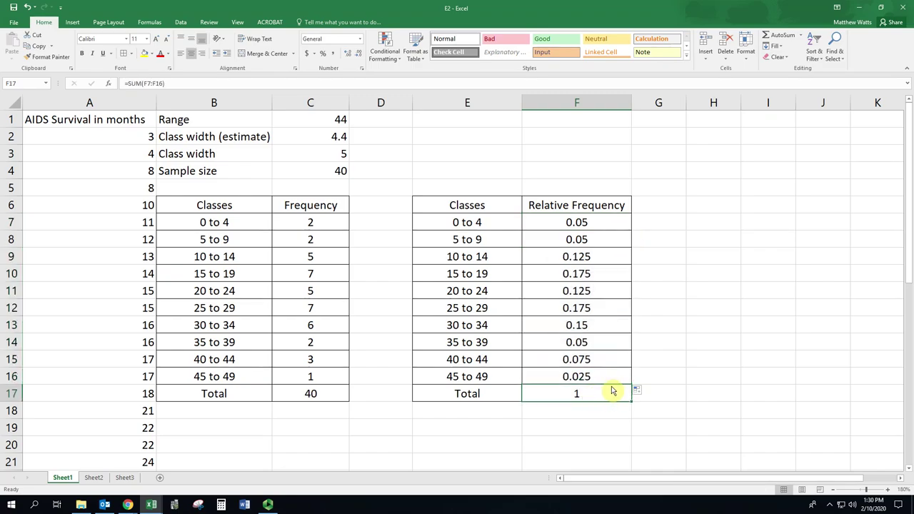
Format the relative frequencies in F7:F16 as percentages with one decimal place
left_click_drag(600, 229, 600, 370)
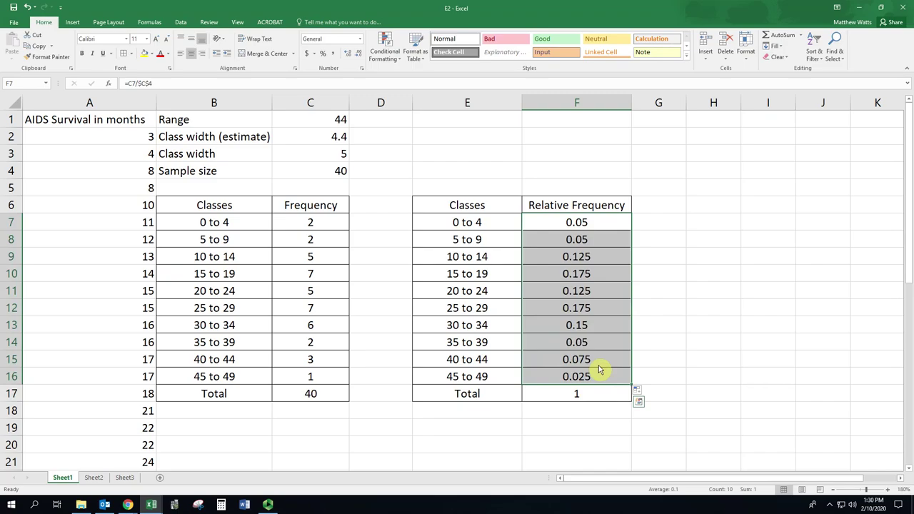
left_click(324, 55)
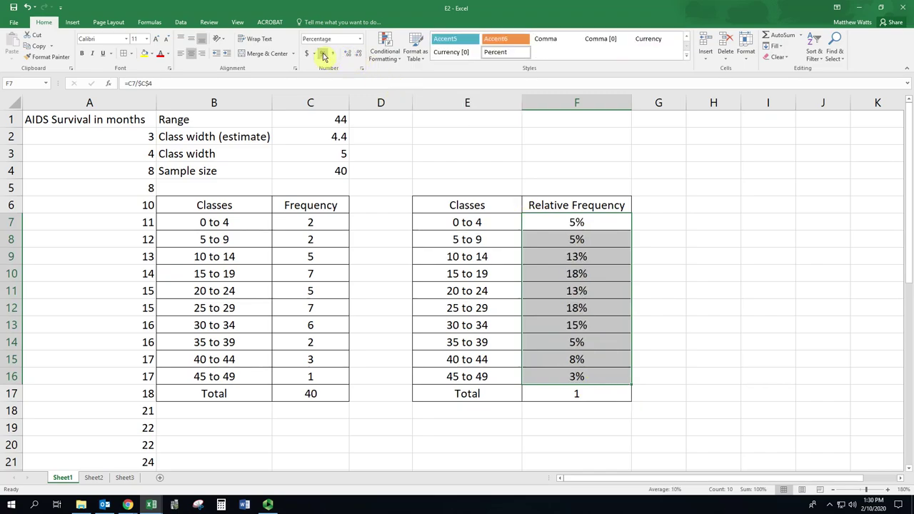
left_click(348, 55)
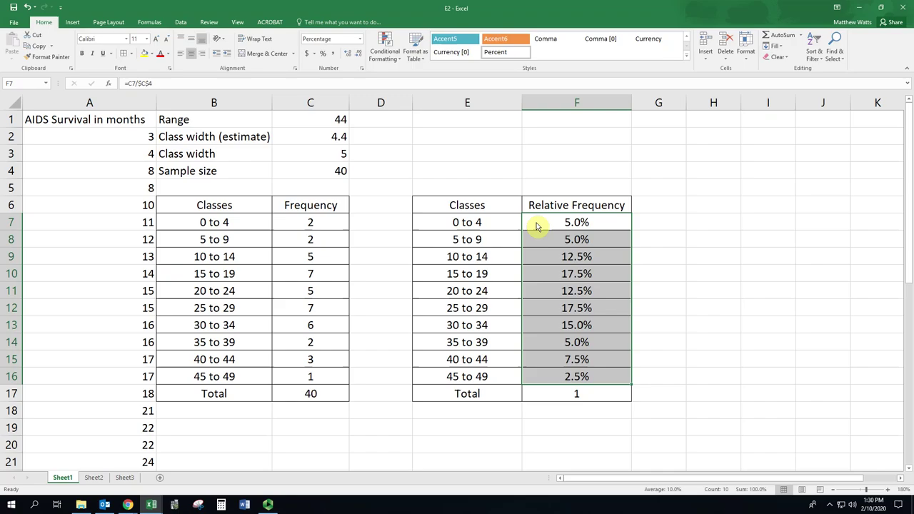
left_click(677, 243)
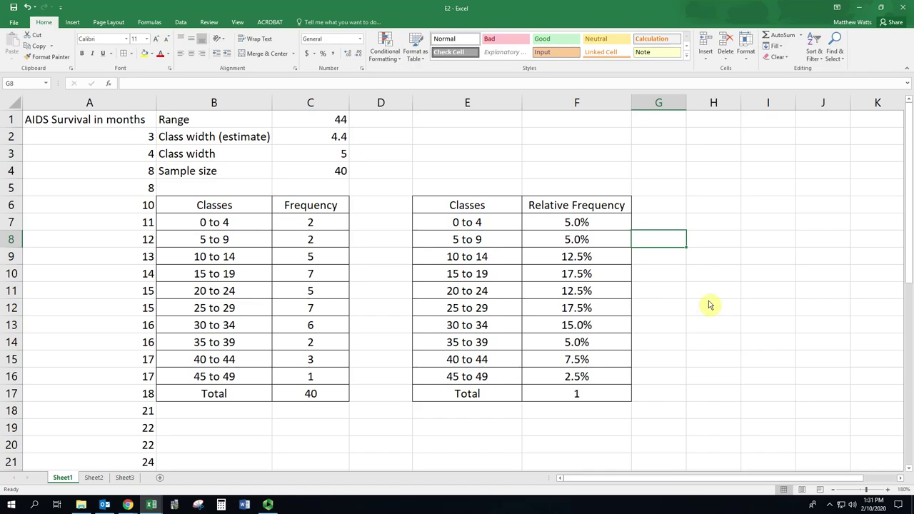
left_click(268, 508)
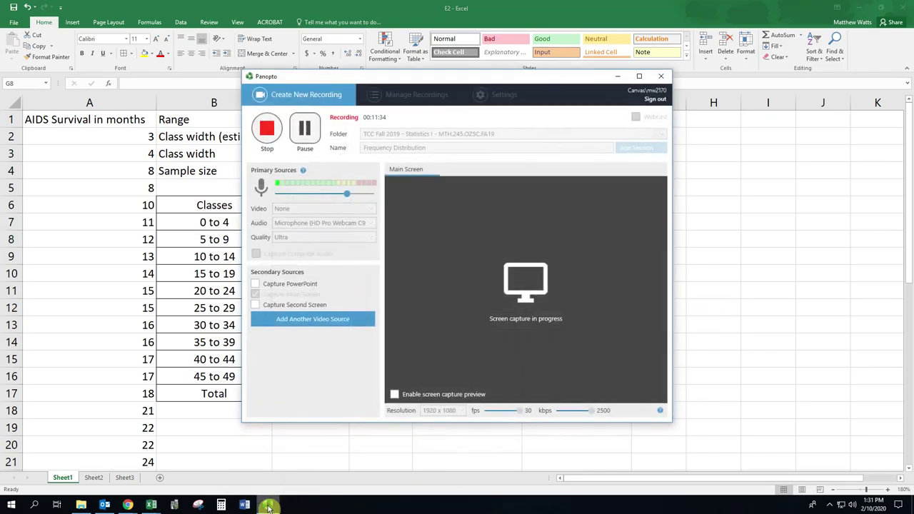